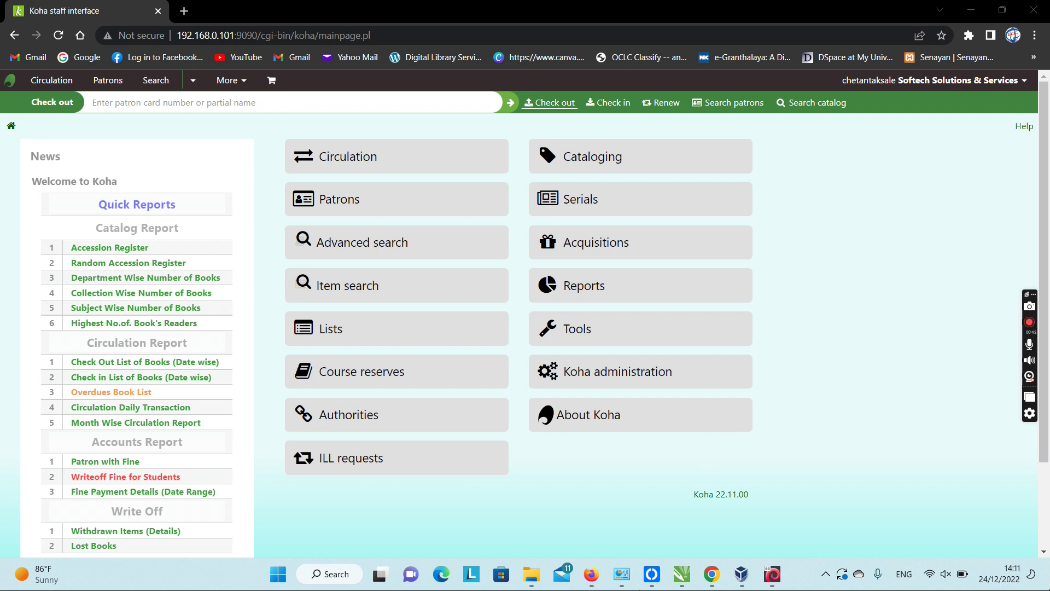
# Open the circulation and fines rules page from the Koha administration area.
pyautogui.click(625, 378)
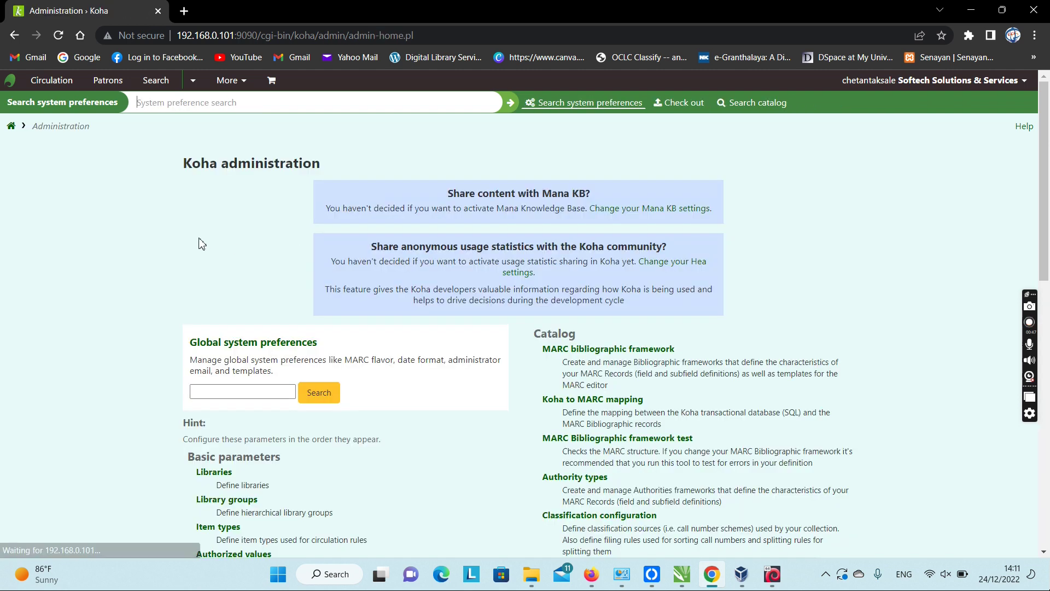
pyautogui.scroll(-5, 219, 296)
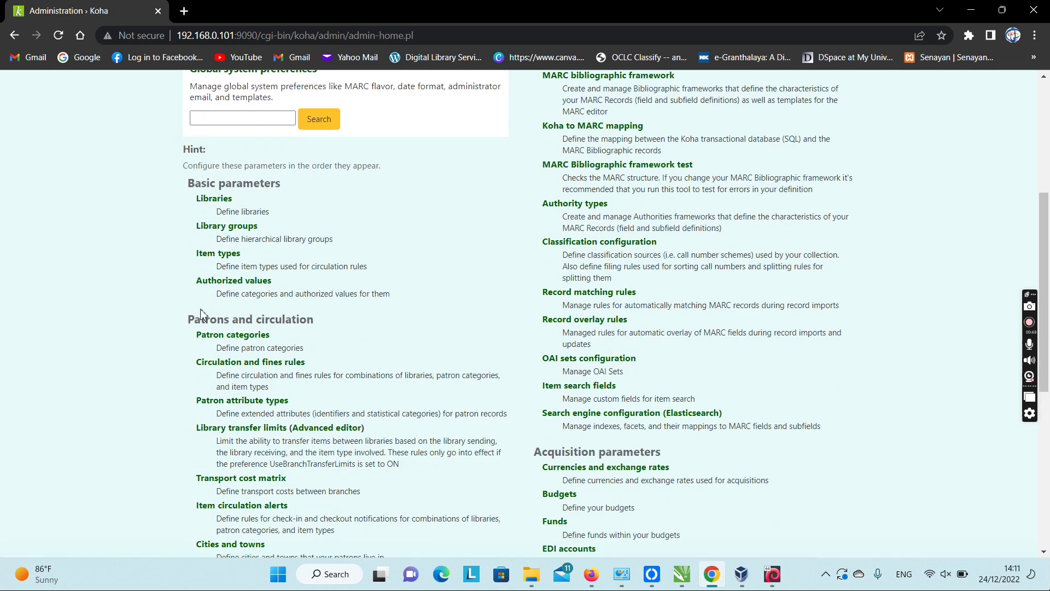
pyautogui.moveTo(184, 320); pyautogui.dragTo(315, 322)
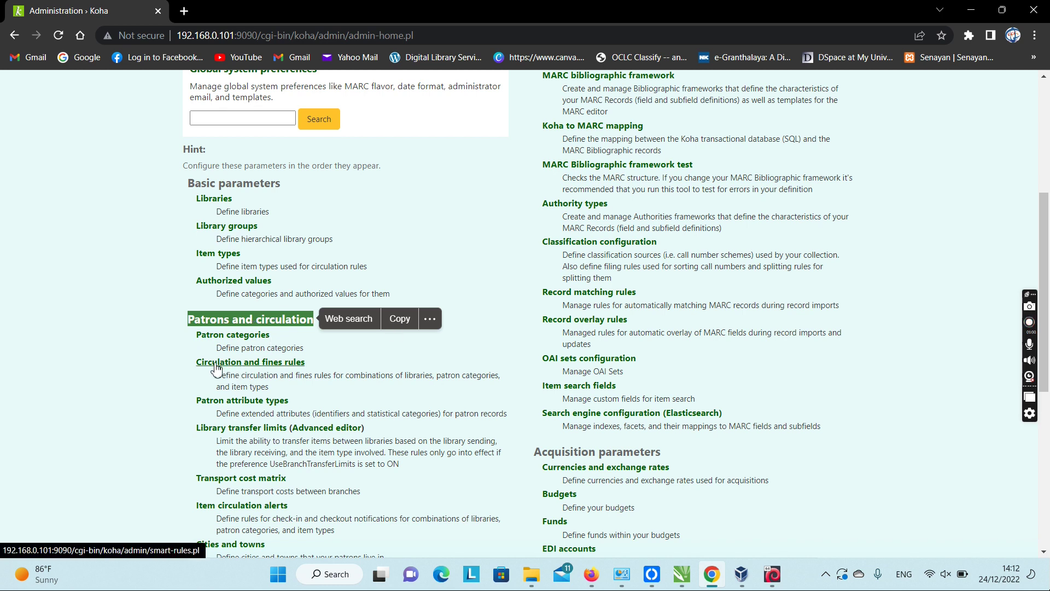
pyautogui.click(278, 372)
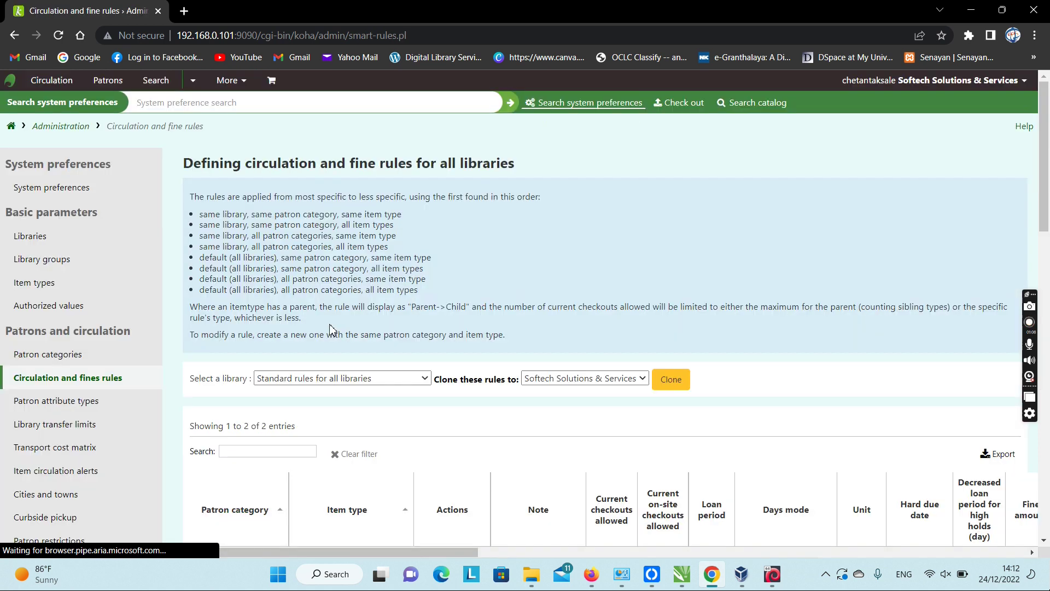
# Set the patron category of the new circulation rule to FYBCOM in the standard rules for all libraries.
pyautogui.scroll(-4, 208, 311)
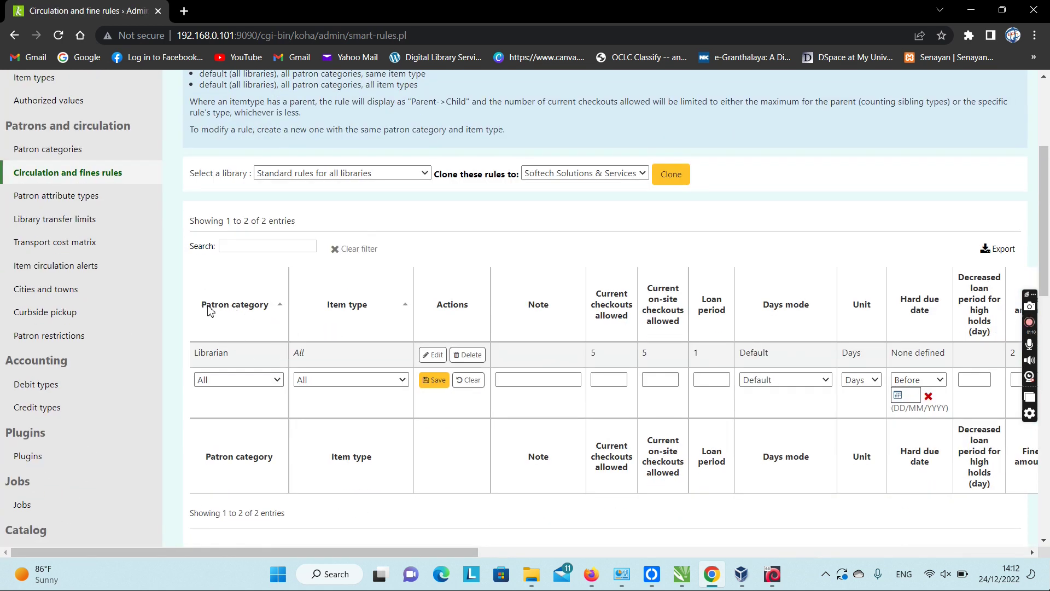
pyautogui.moveTo(208, 311); pyautogui.dragTo(296, 316)
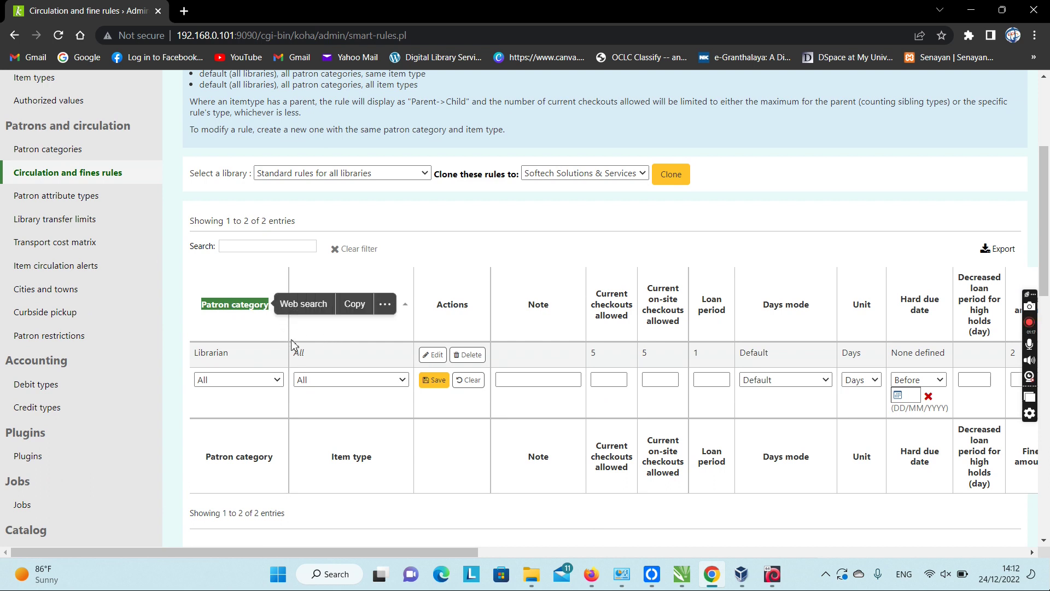
pyautogui.click(235, 380)
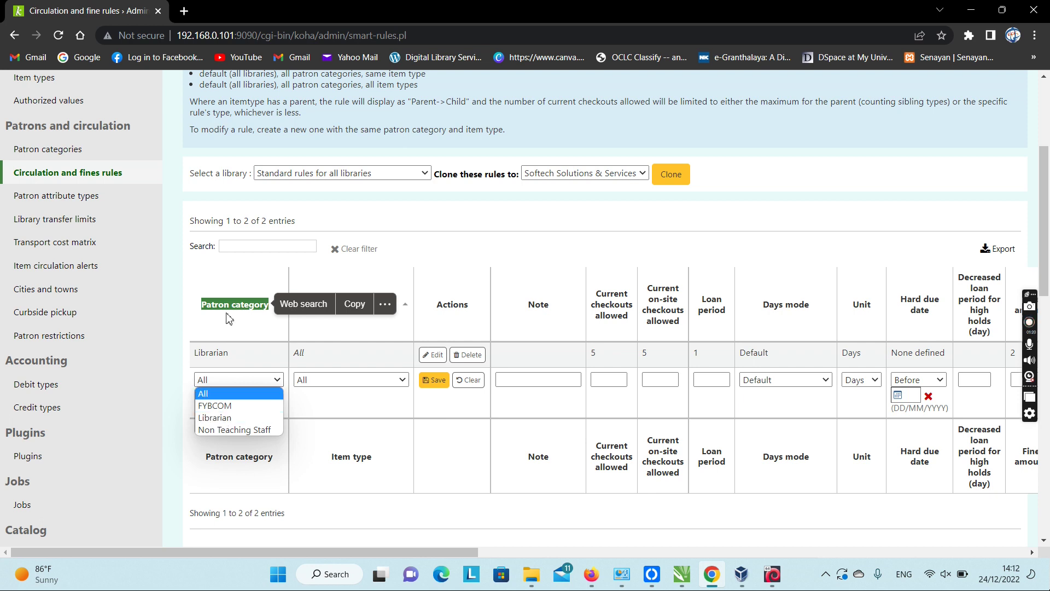
pyautogui.click(220, 276)
pyautogui.moveTo(444, 551); pyautogui.dragTo(410, 540)
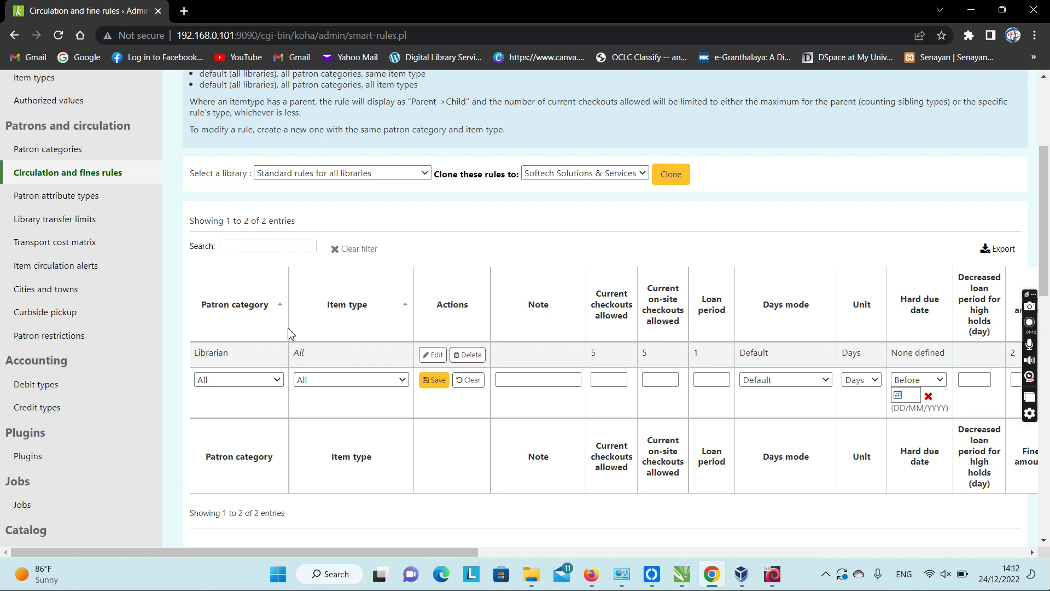
pyautogui.click(212, 382)
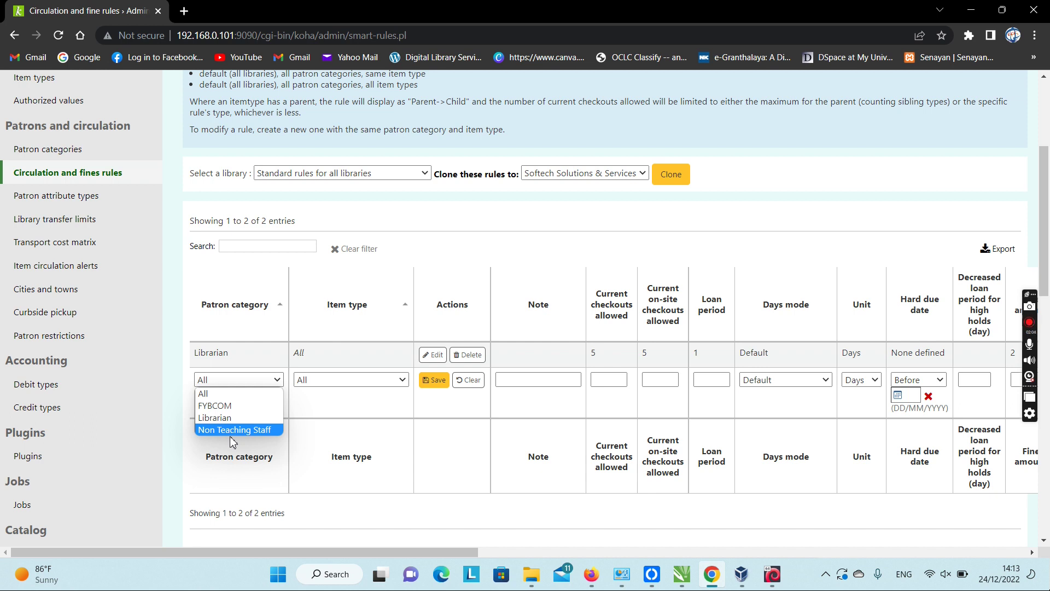
pyautogui.click(213, 408)
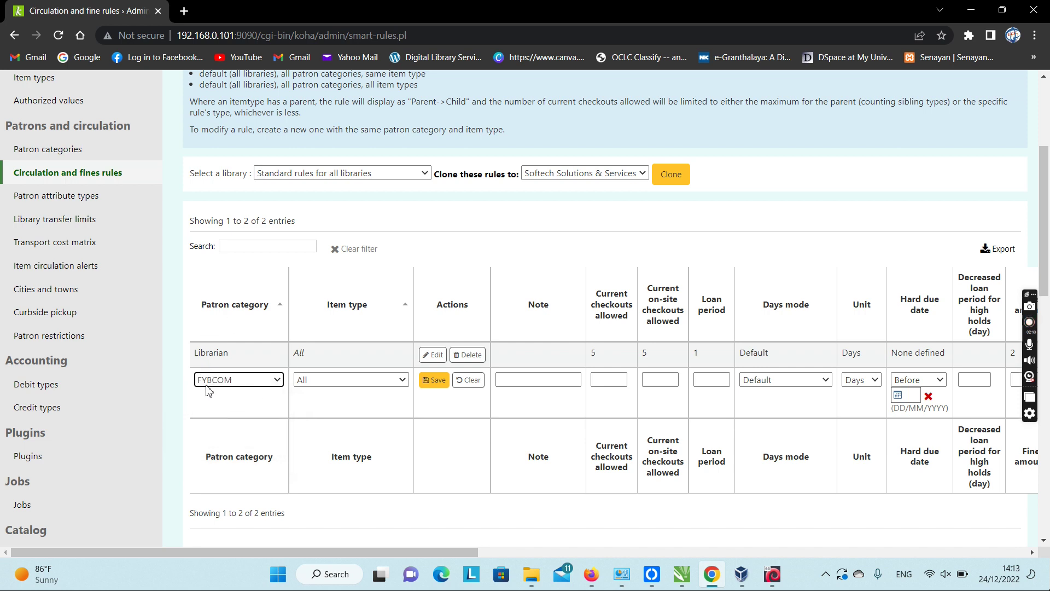
# Choose All as the item type for the new FYBCOM rule.
pyautogui.moveTo(281, 552); pyautogui.dragTo(363, 553)
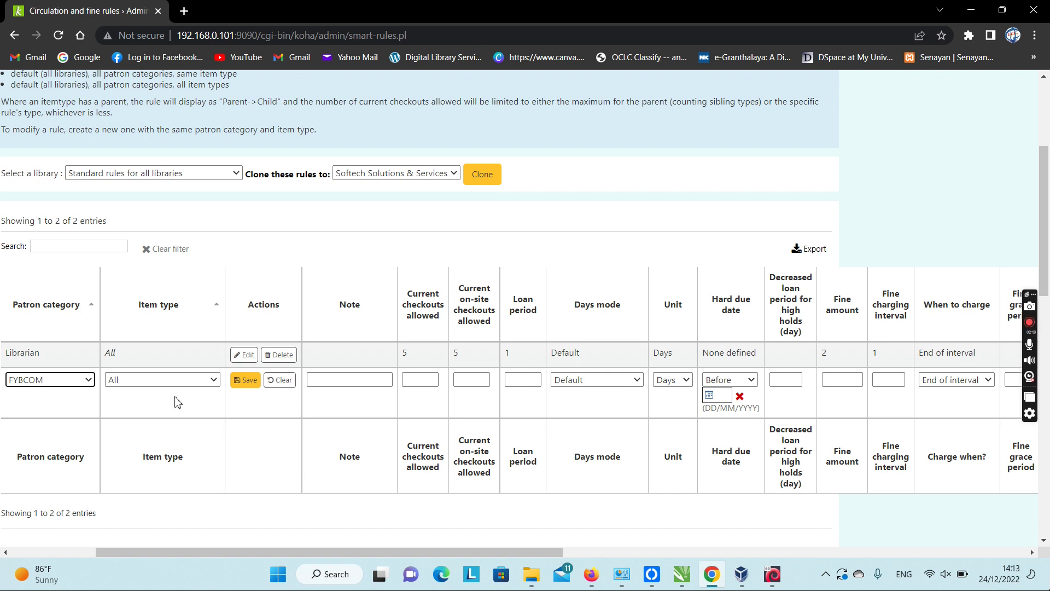
pyautogui.click(164, 383)
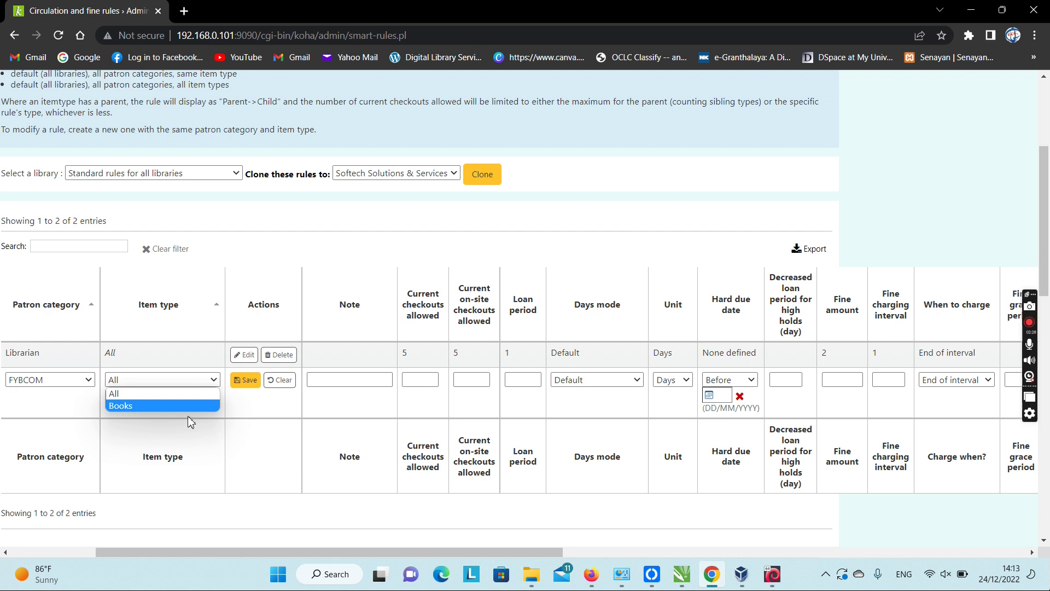
pyautogui.click(150, 395)
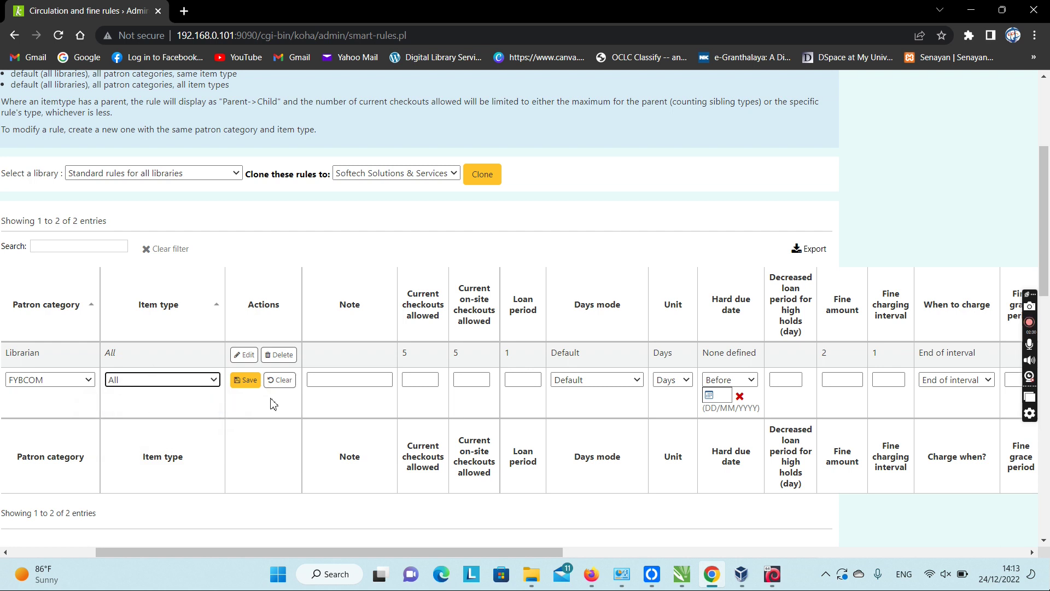
pyautogui.click(149, 383)
pyautogui.click(372, 411)
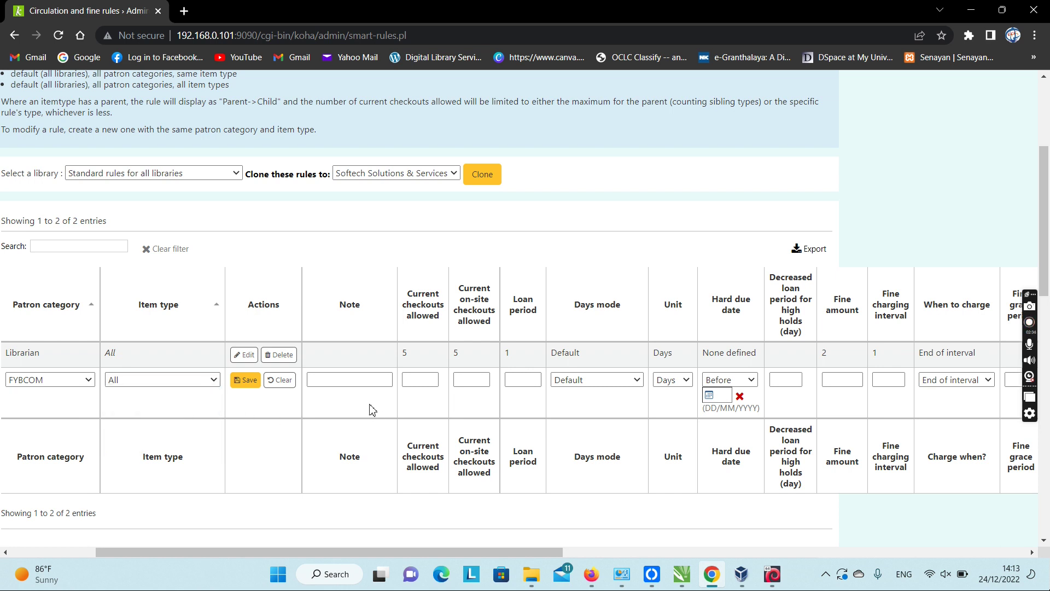
# Set the FYBCOM rule's current checkouts allowed to 2 and its loan period to 7.
pyautogui.moveTo(406, 305); pyautogui.dragTo(440, 320)
pyautogui.click(423, 380)
pyautogui.write('2')
pyautogui.moveTo(511, 296); pyautogui.dragTo(538, 316)
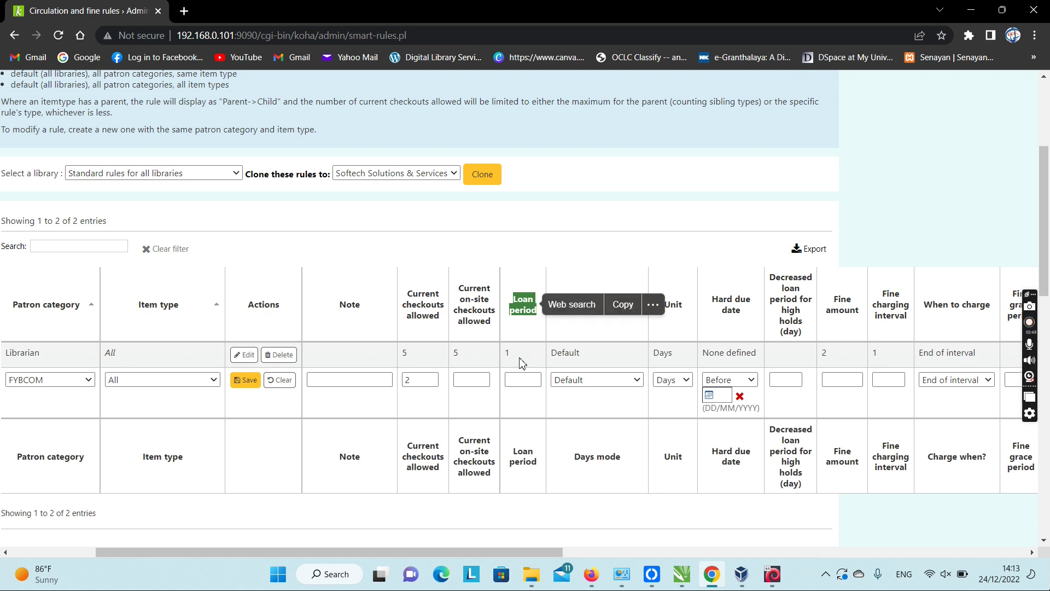
pyautogui.click(520, 380)
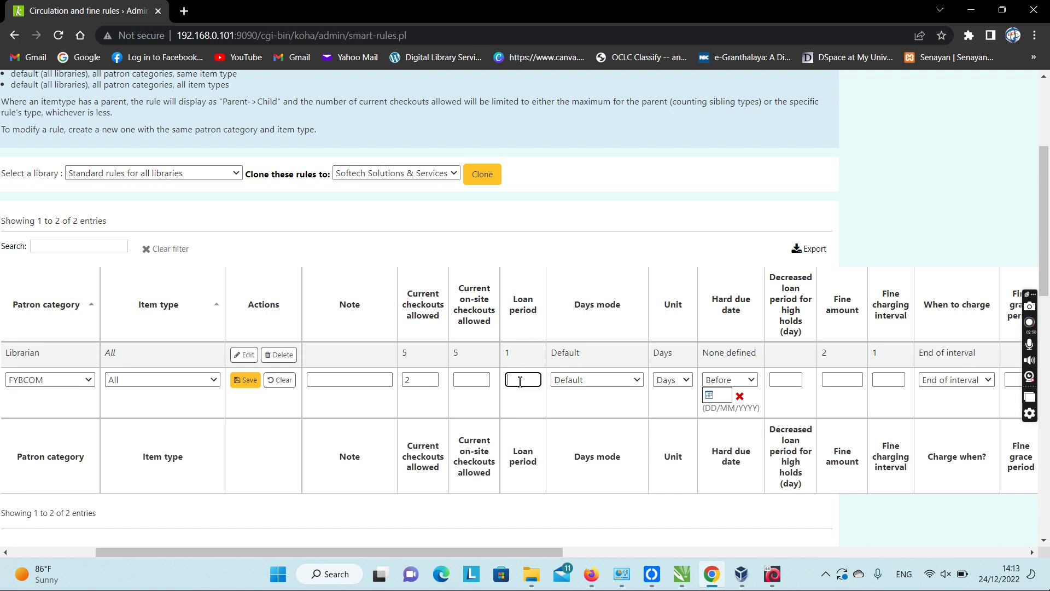
pyautogui.write('7')
# Choose Default as the FYBCOM rule's days mode and Days as its loan unit.
pyautogui.moveTo(507, 550); pyautogui.dragTo(564, 540)
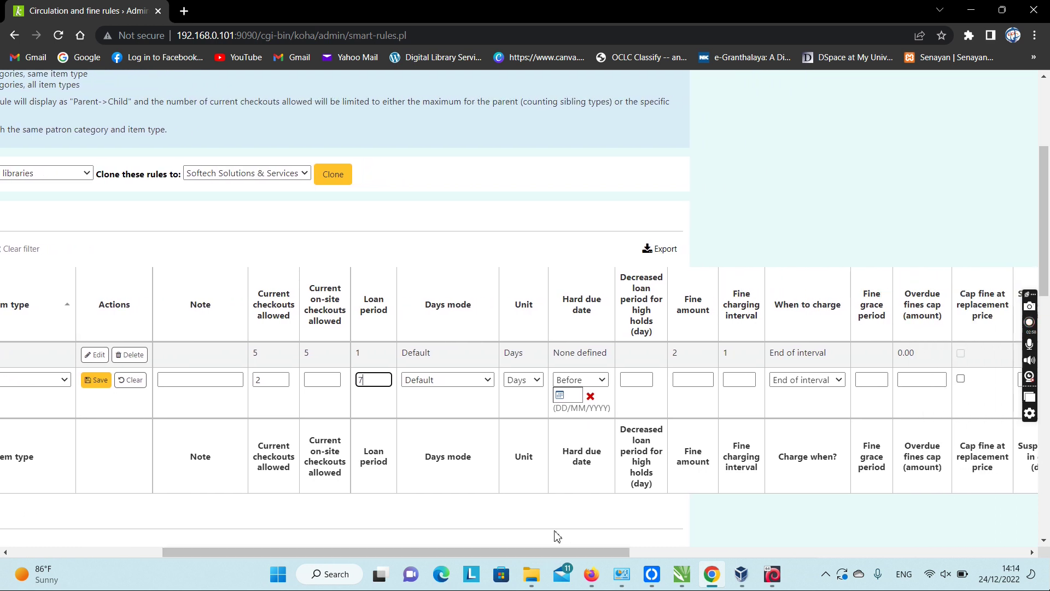
pyautogui.click(443, 381)
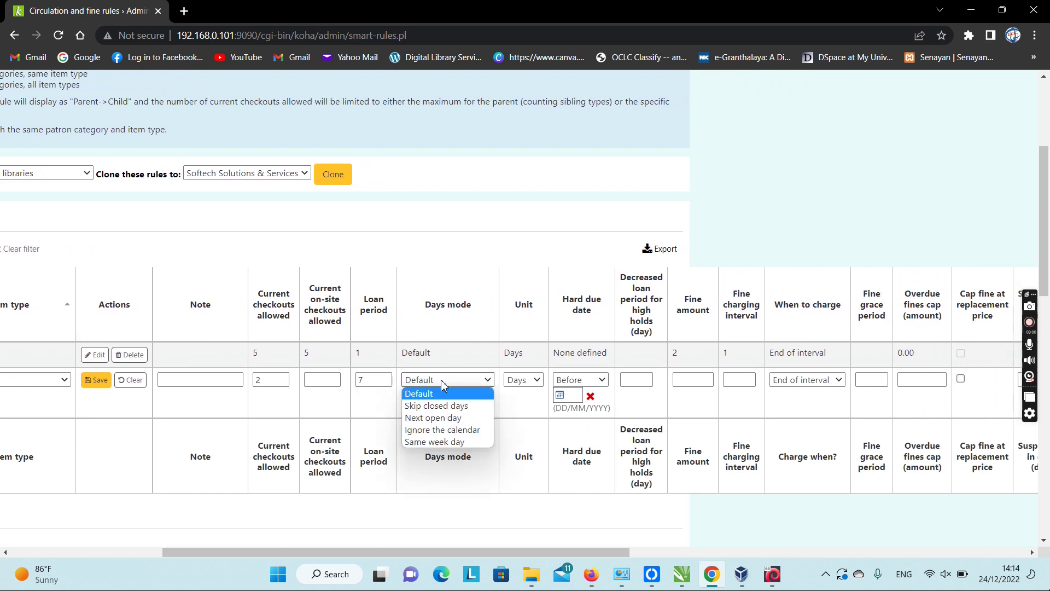
pyautogui.click(472, 356)
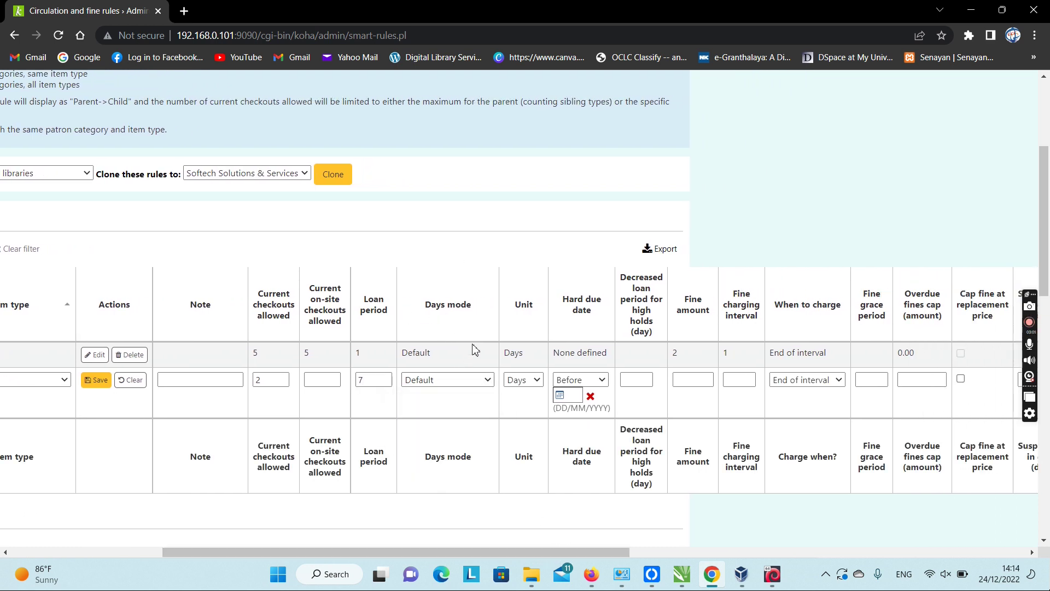
pyautogui.click(460, 383)
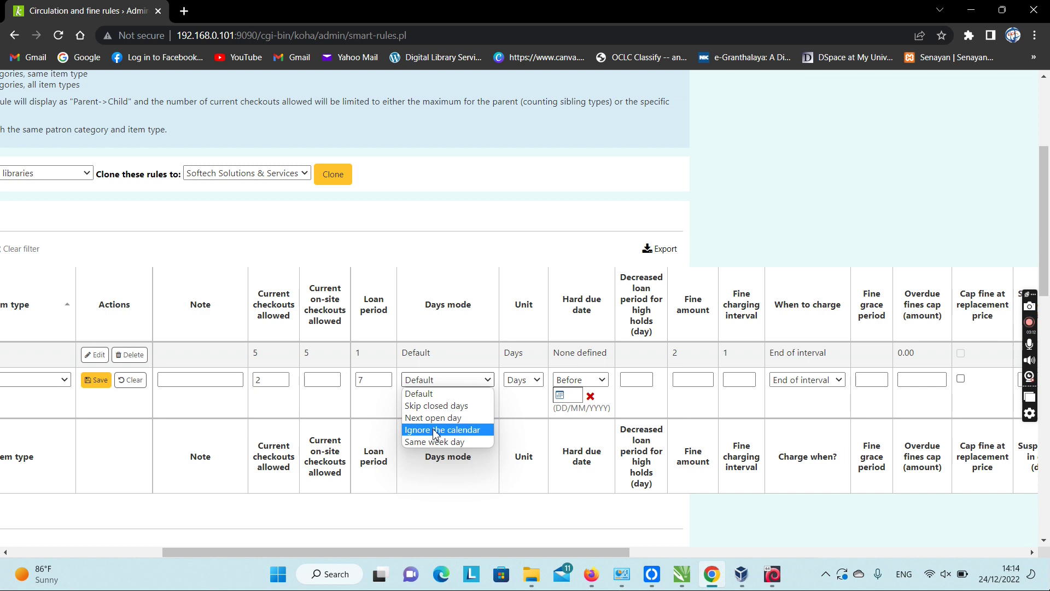
pyautogui.click(434, 395)
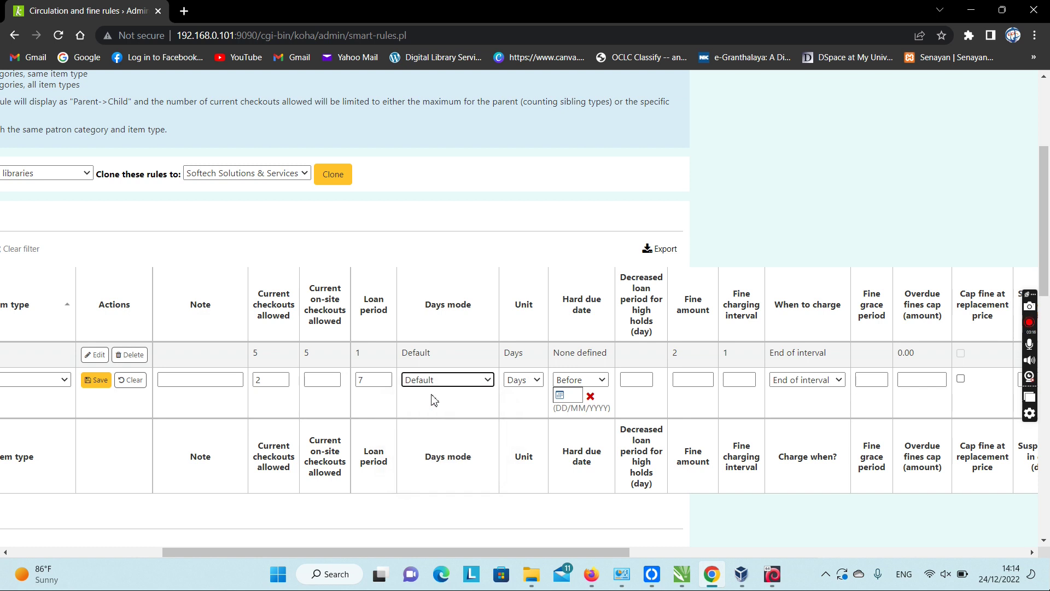
pyautogui.moveTo(494, 546); pyautogui.dragTo(526, 546)
pyautogui.click(458, 385)
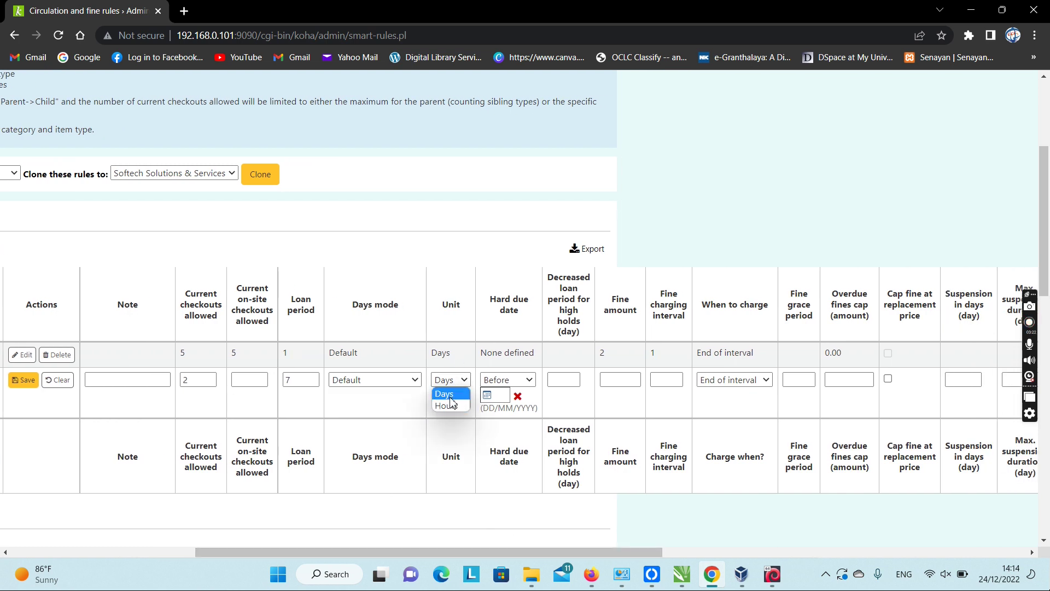
pyautogui.click(451, 394)
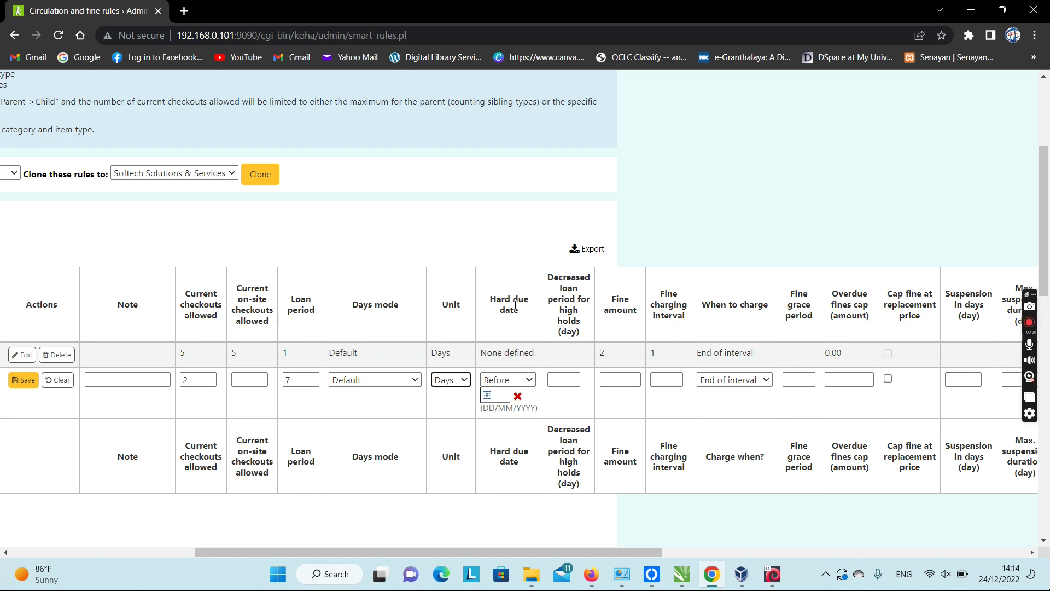
# Set the hard due date condition of the FYBCOM rule to Exactly on.
pyautogui.moveTo(492, 302); pyautogui.dragTo(788, 316)
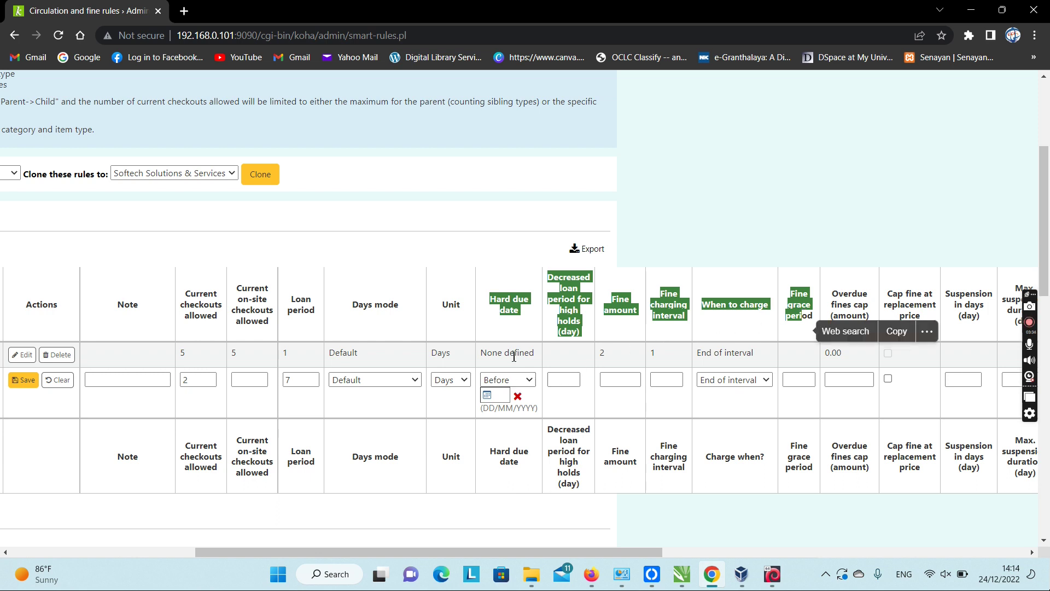
pyautogui.click(510, 337)
pyautogui.click(523, 383)
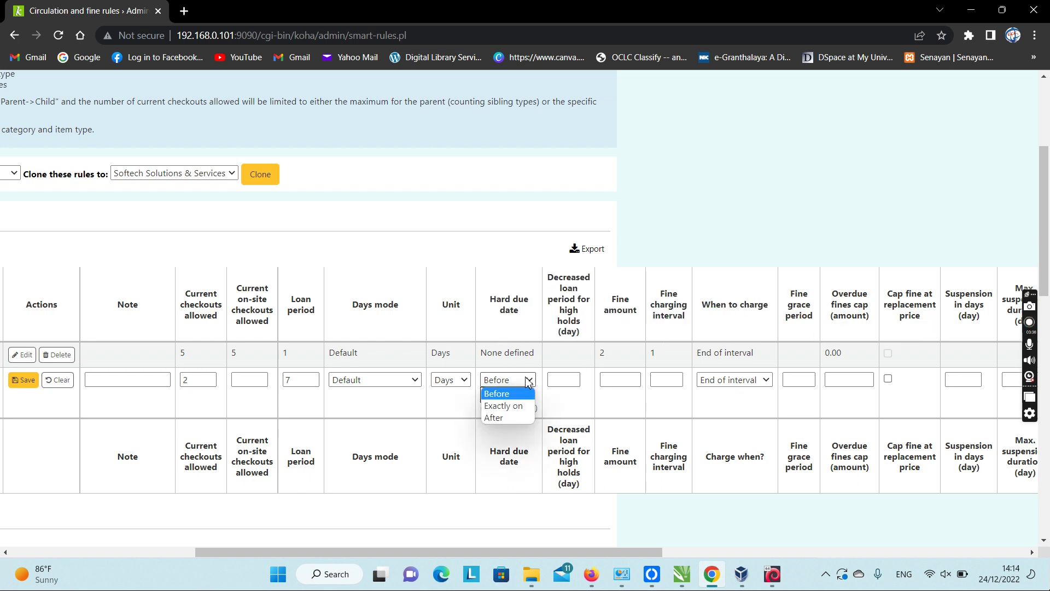
pyautogui.click(503, 406)
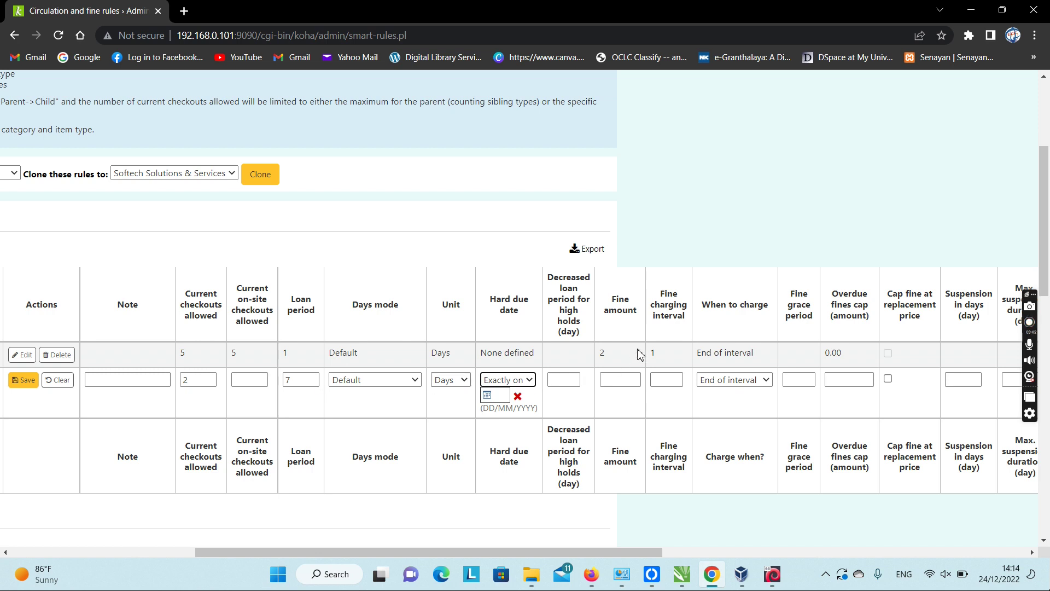
# Set the FYBCOM rule's fine amount to 1 and its fine charging interval to 1.
pyautogui.tripleClick(615, 301)
pyautogui.click(621, 382)
pyautogui.click(667, 383)
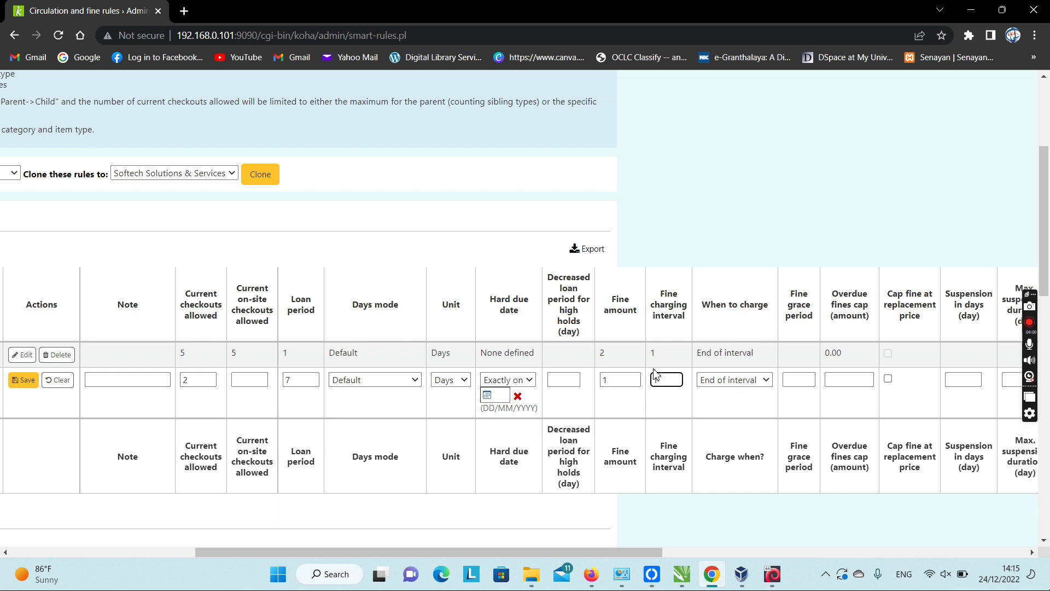
pyautogui.write('1')
# Set the FYBCOM rule to charge fines at the Start of interval.
pyautogui.click(734, 383)
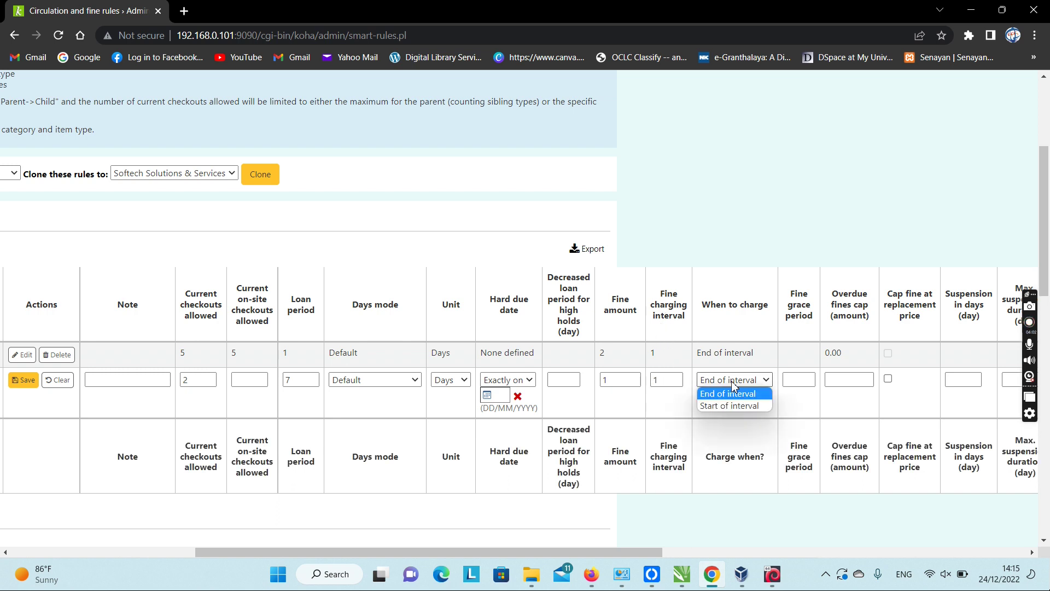
pyautogui.click(730, 406)
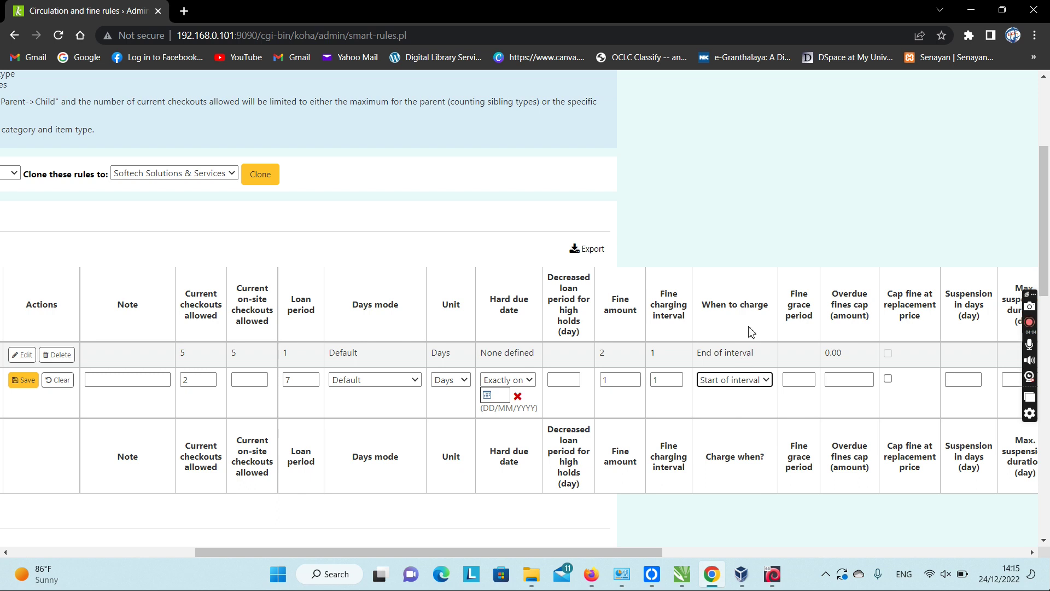
pyautogui.click(741, 384)
pyautogui.click(747, 409)
# Examine the fine grace period, overdue fines cap and suspension fields of the FYBCOM rule.
pyautogui.moveTo(603, 552); pyautogui.dragTo(664, 550)
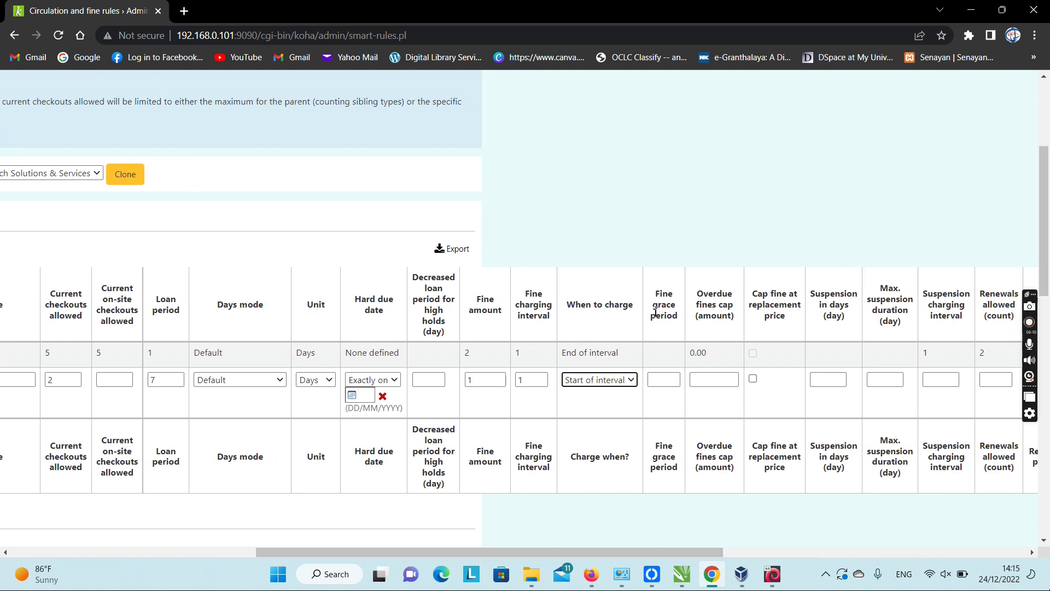
pyautogui.moveTo(654, 290); pyautogui.dragTo(667, 316)
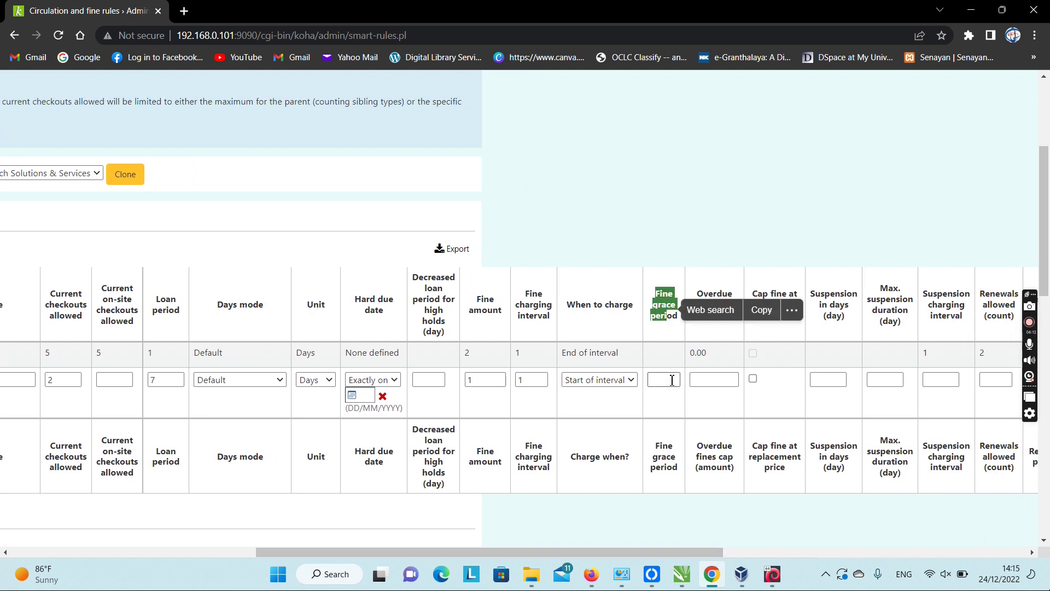
pyautogui.click(663, 381)
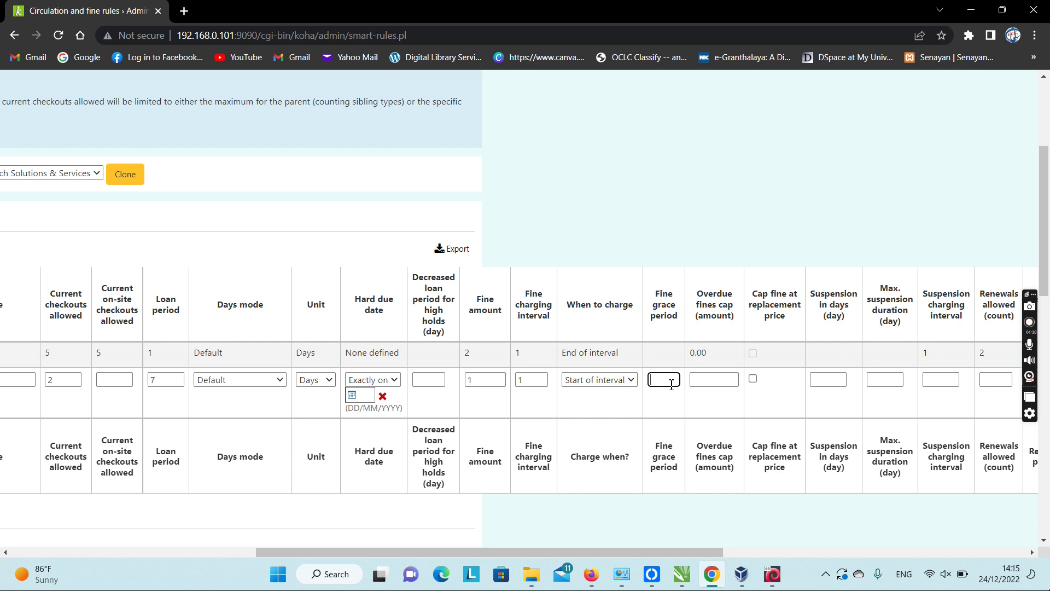
pyautogui.moveTo(615, 553); pyautogui.dragTo(709, 557)
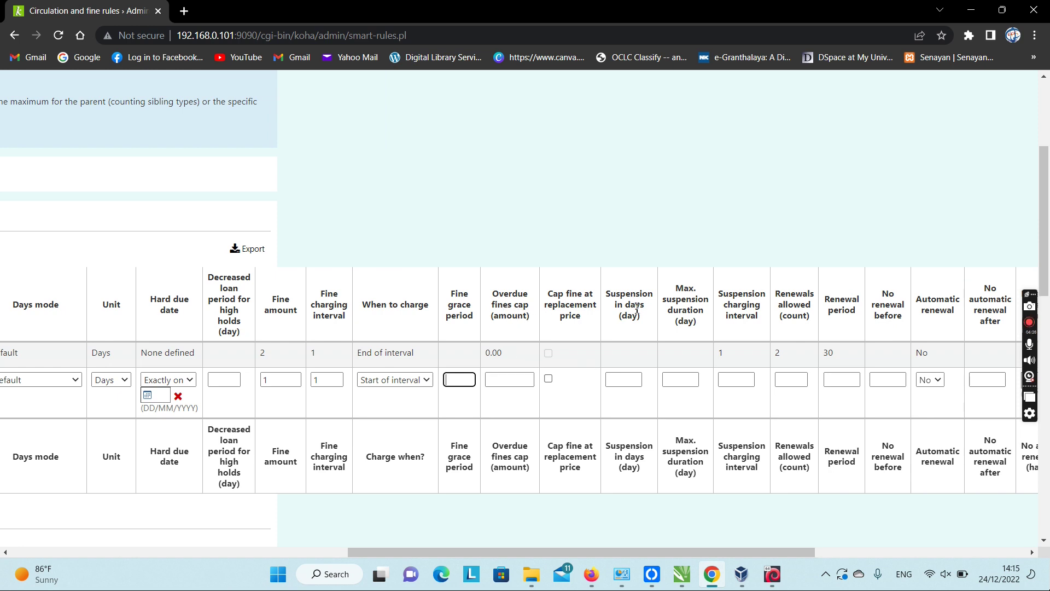
pyautogui.moveTo(674, 551); pyautogui.dragTo(704, 553)
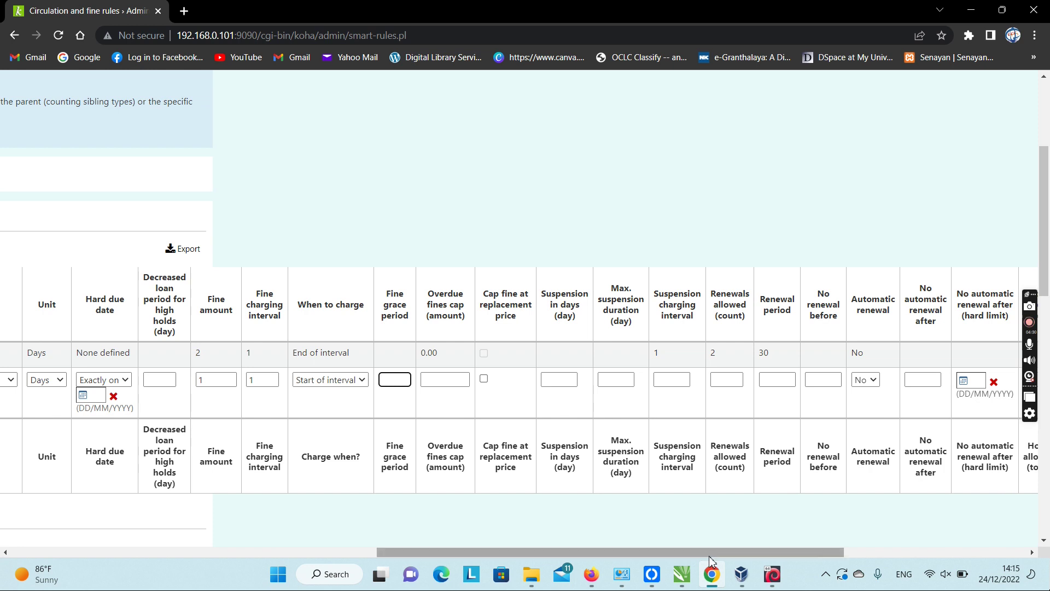
pyautogui.moveTo(434, 293); pyautogui.dragTo(679, 325)
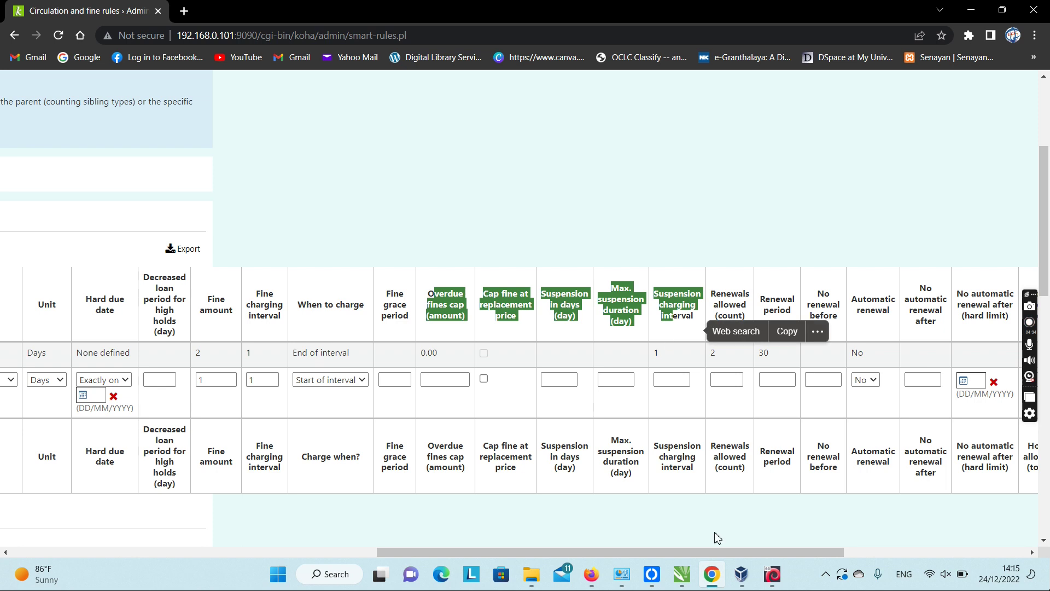
# Set the FYBCOM rule's renewals allowed to 2 and its renewal period to 7.
pyautogui.moveTo(715, 554); pyautogui.dragTo(746, 555)
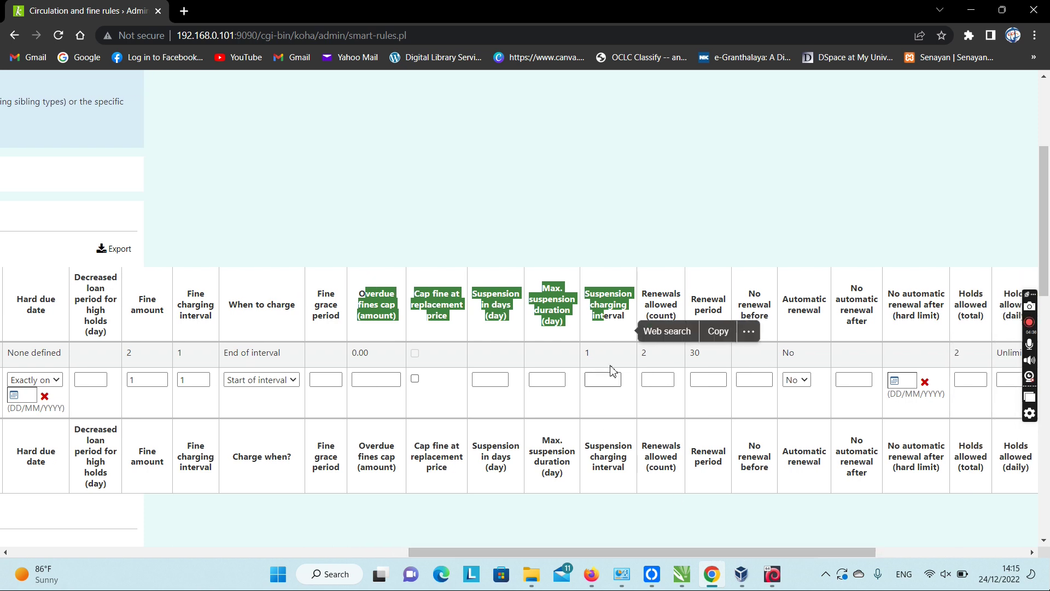
pyautogui.click(611, 345)
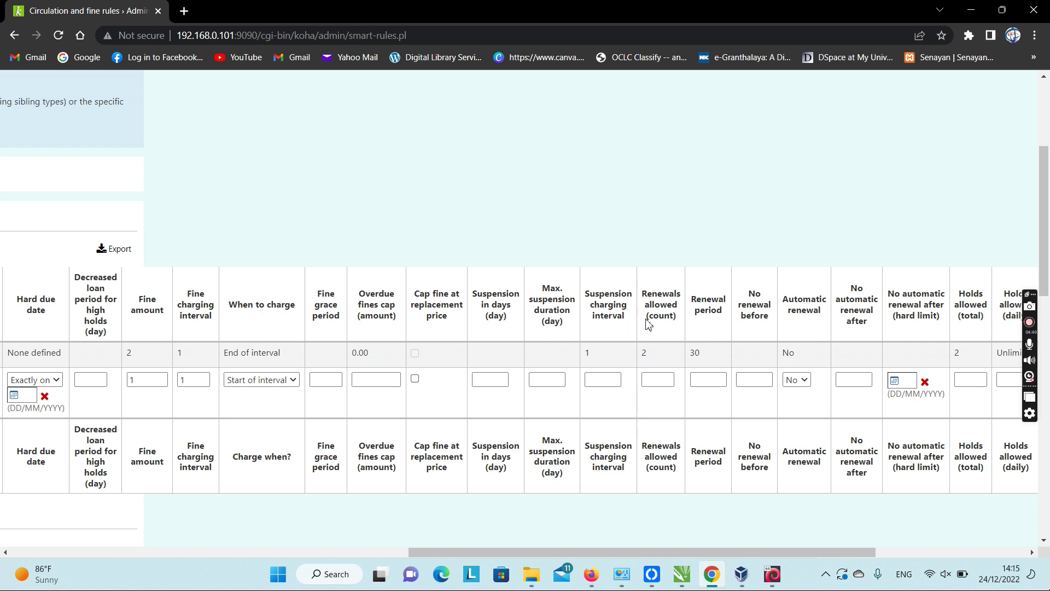
pyautogui.click(653, 379)
pyautogui.click(703, 381)
# Set the total holds allowed in the FYBCOM rule to 2.
pyautogui.moveTo(644, 550); pyautogui.dragTo(696, 549)
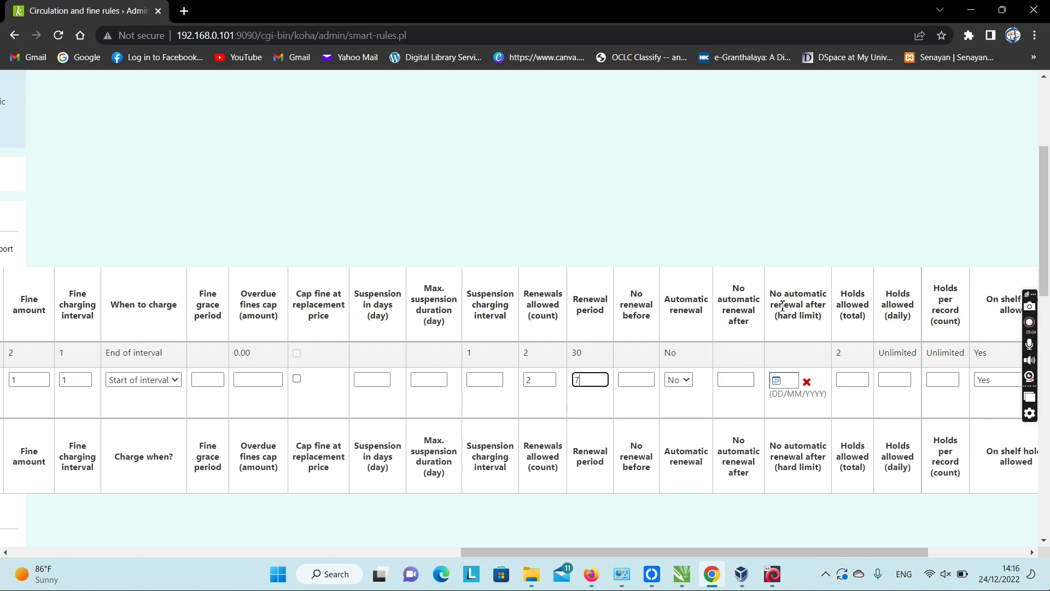
pyautogui.moveTo(782, 306); pyautogui.dragTo(818, 316)
pyautogui.moveTo(792, 553); pyautogui.dragTo(833, 553)
pyautogui.click(770, 260)
pyautogui.click(778, 383)
pyautogui.click(777, 379)
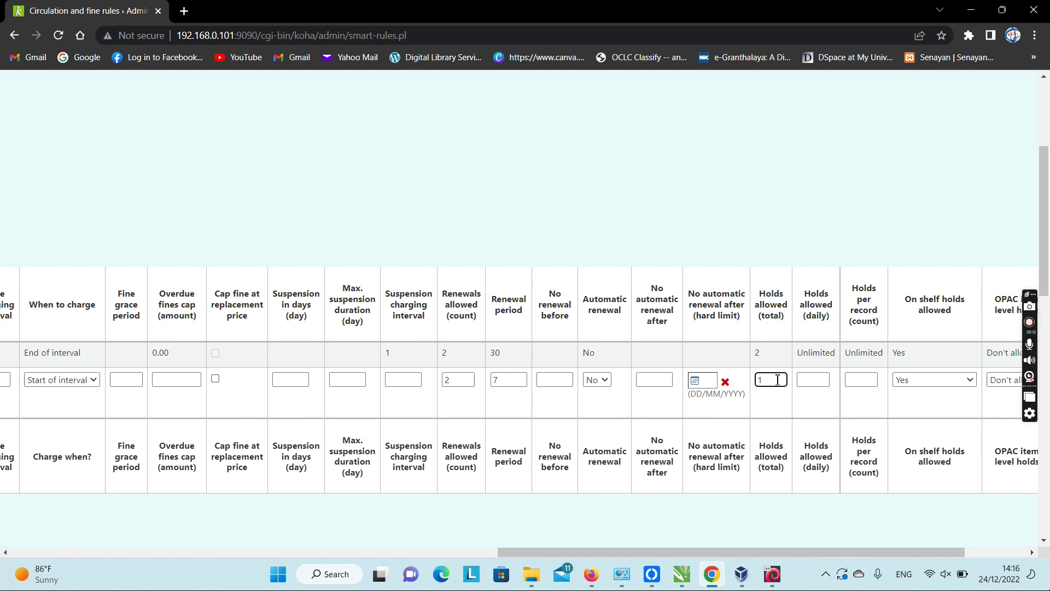
pyautogui.moveTo(764, 551)
pyautogui.mouseDown()
pyautogui.moveTo(806, 549)
pyautogui.moveTo(770, 549)
pyautogui.mouseUp()
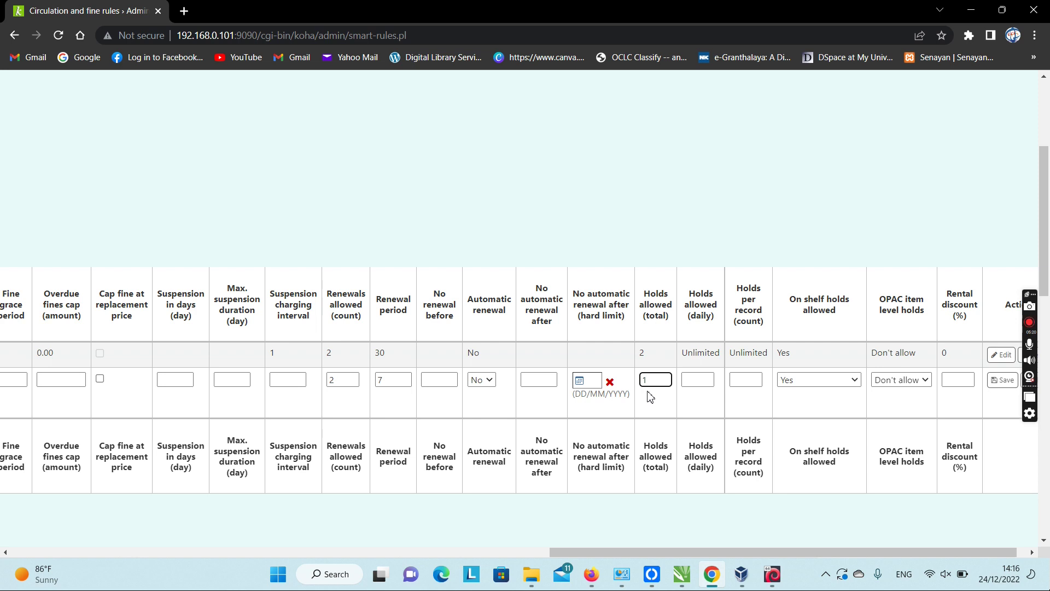
pyautogui.click(695, 385)
pyautogui.click(655, 379)
# Save the FYBCOM rule, keeping the default on-shelf and OPAC item level hold settings.
pyautogui.moveTo(744, 553); pyautogui.dragTo(765, 555)
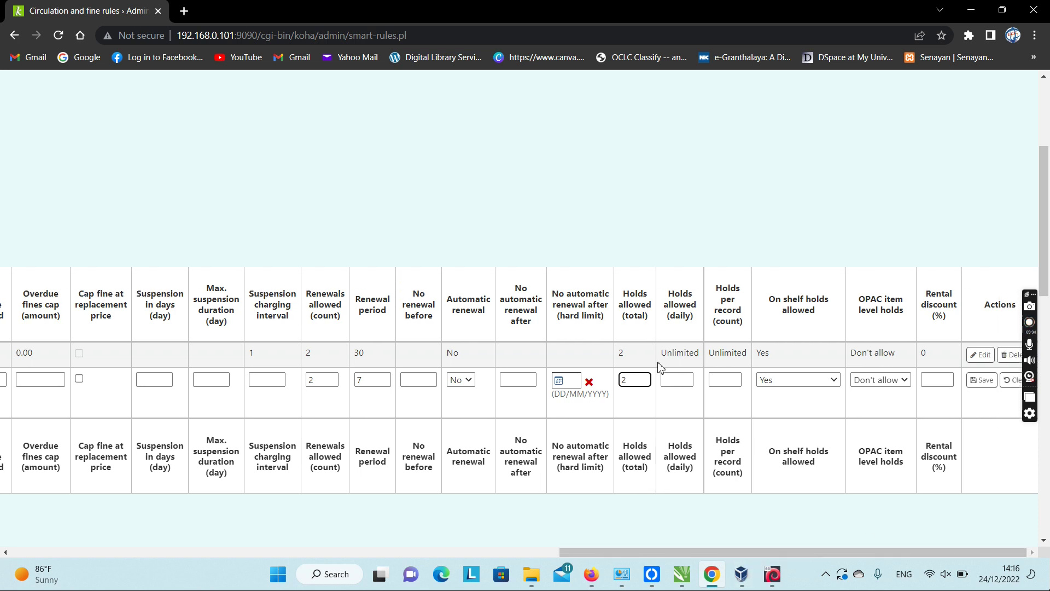
pyautogui.moveTo(713, 302); pyautogui.dragTo(865, 328)
pyautogui.click(851, 258)
pyautogui.click(976, 383)
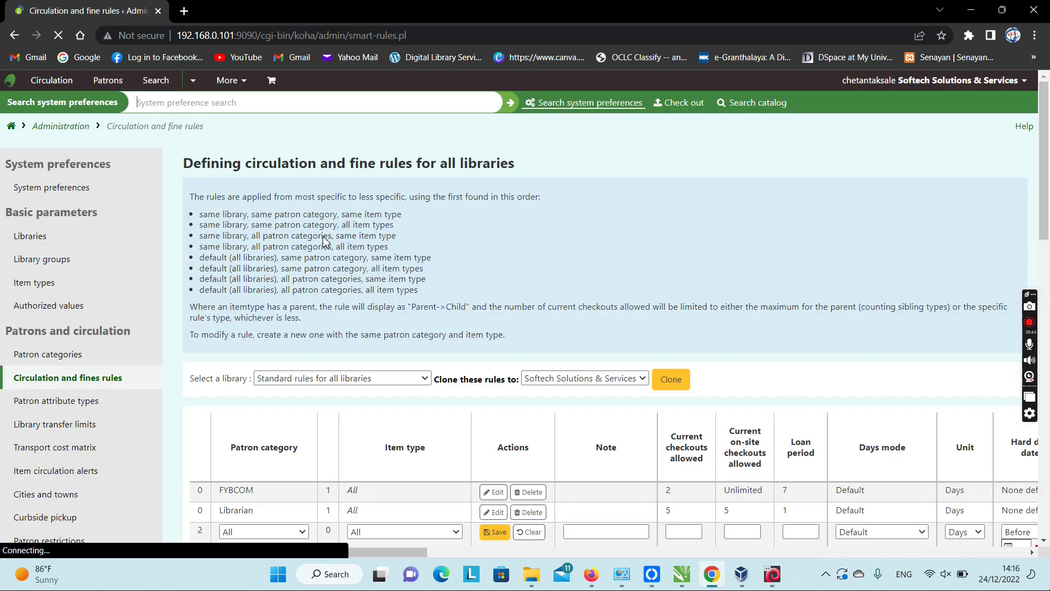
# Start a new rule for the Non Teaching Staff patron category with 10 current checkouts allowed and a loan period of 30.
pyautogui.scroll(-3, 316, 263)
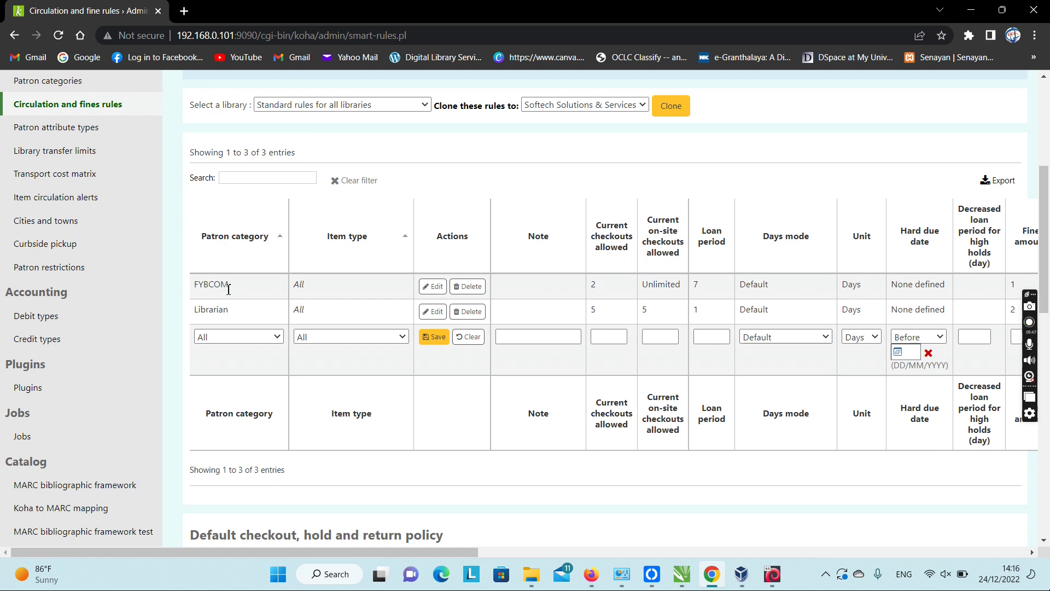
pyautogui.click(217, 337)
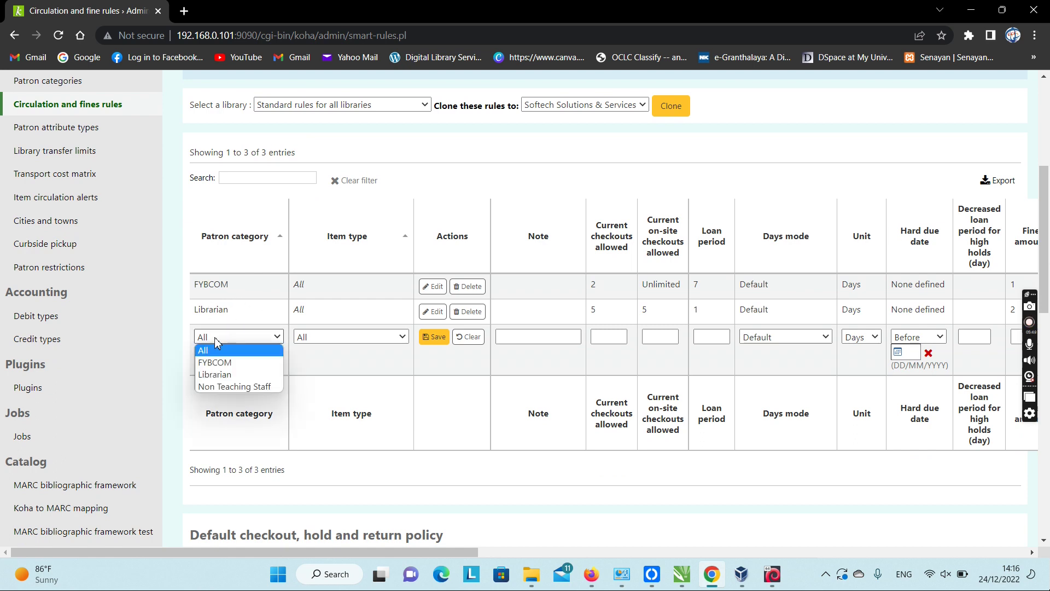
pyautogui.click(222, 389)
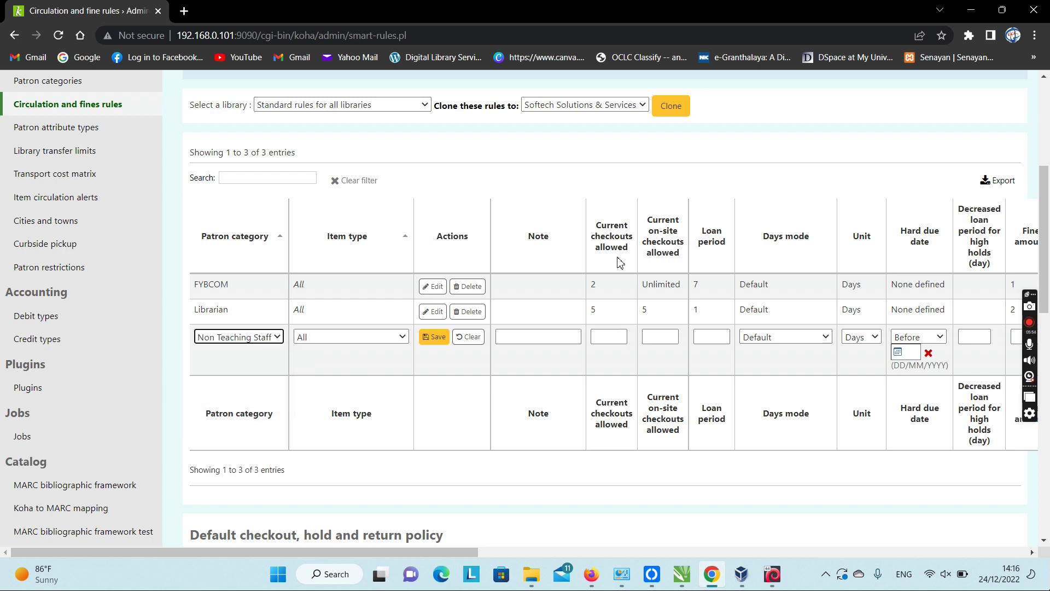
pyautogui.click(599, 337)
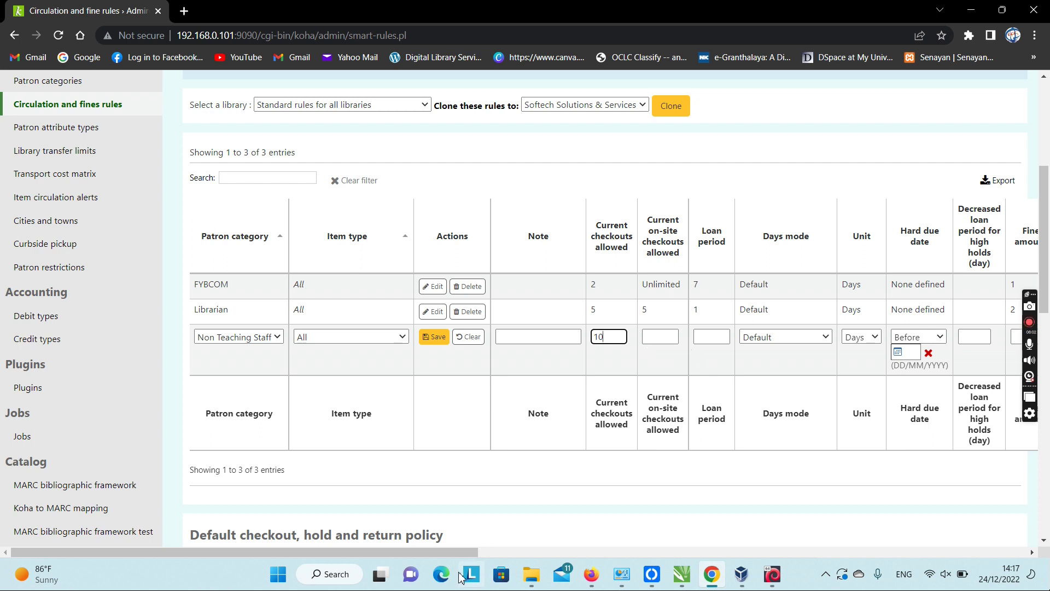
pyautogui.moveTo(445, 552); pyautogui.dragTo(518, 552)
pyautogui.click(554, 341)
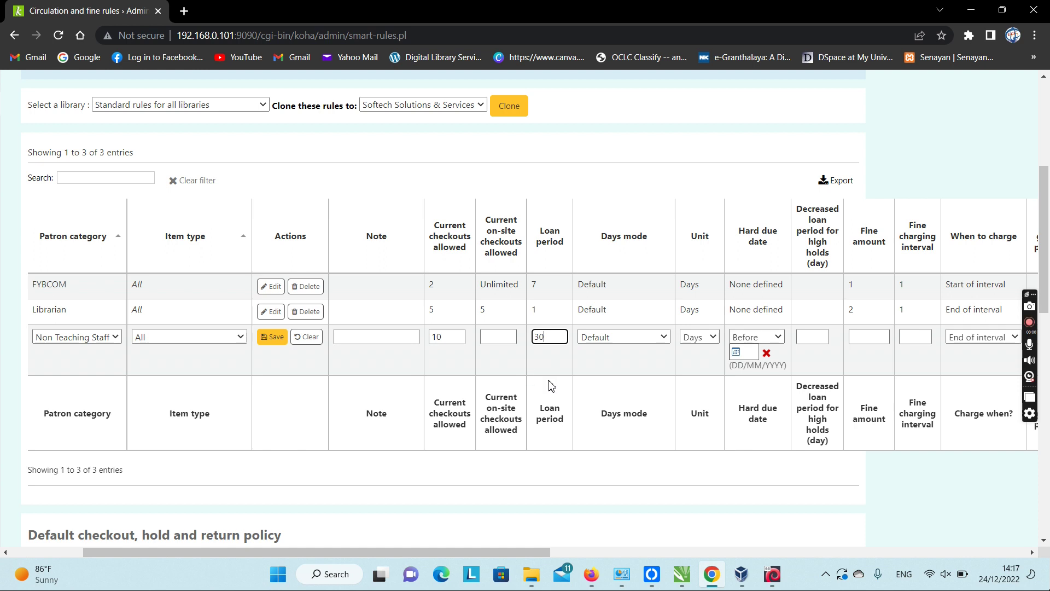
# Leave the fine amount empty and set the Non Teaching Staff rule's renewals allowed to 2 and renewal period to 30.
pyautogui.moveTo(525, 552); pyautogui.dragTo(588, 555)
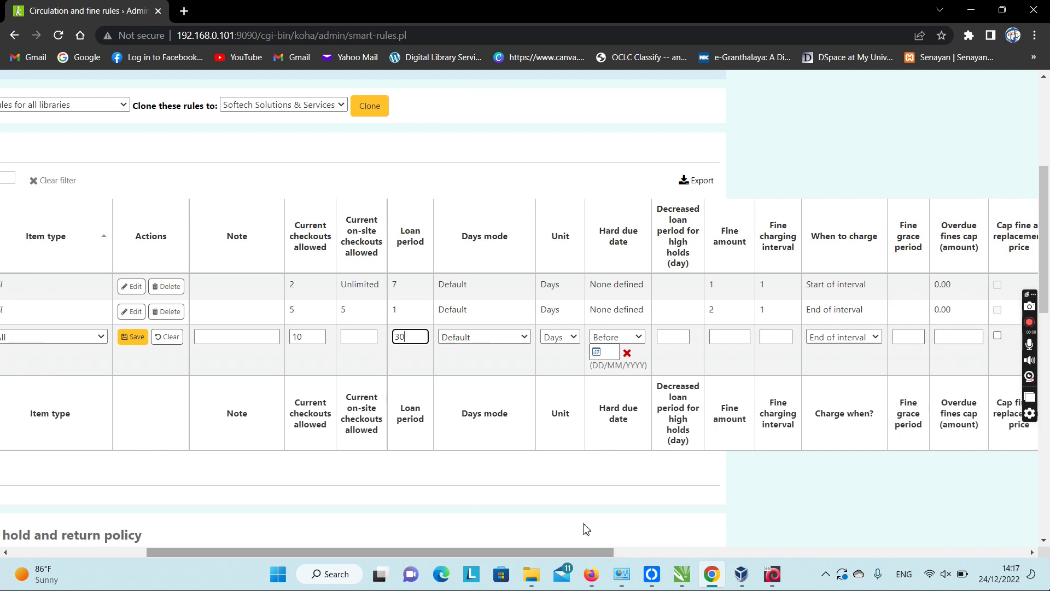
pyautogui.click(731, 337)
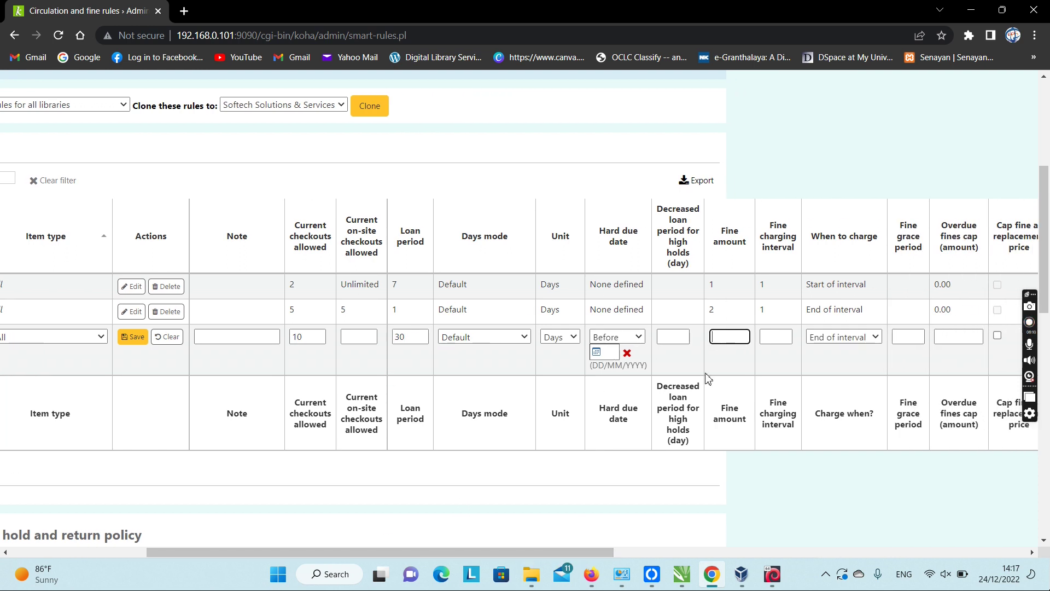
pyautogui.moveTo(584, 552); pyautogui.dragTo(781, 551)
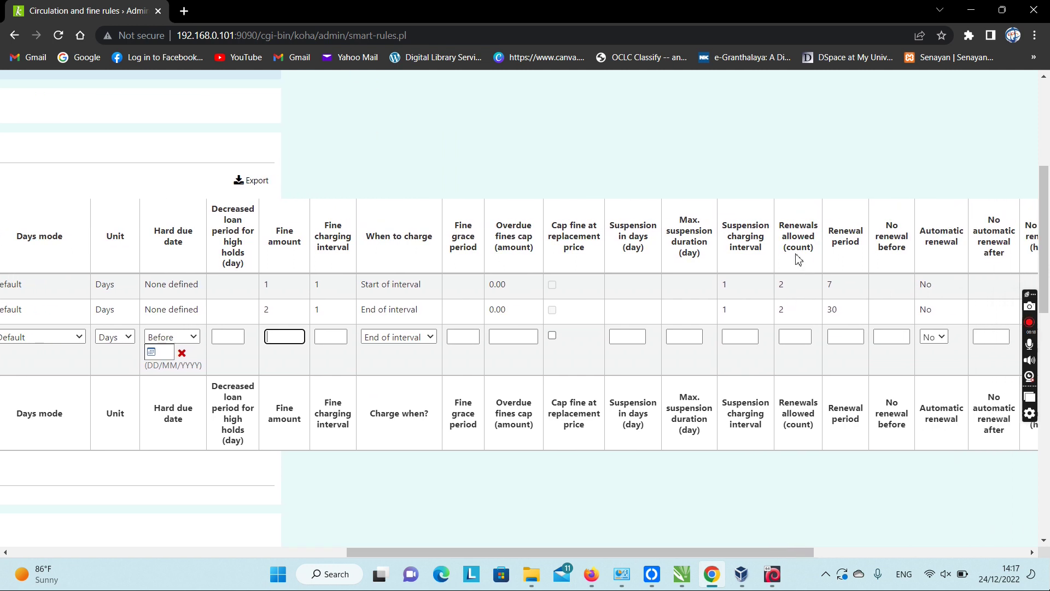
pyautogui.click(790, 335)
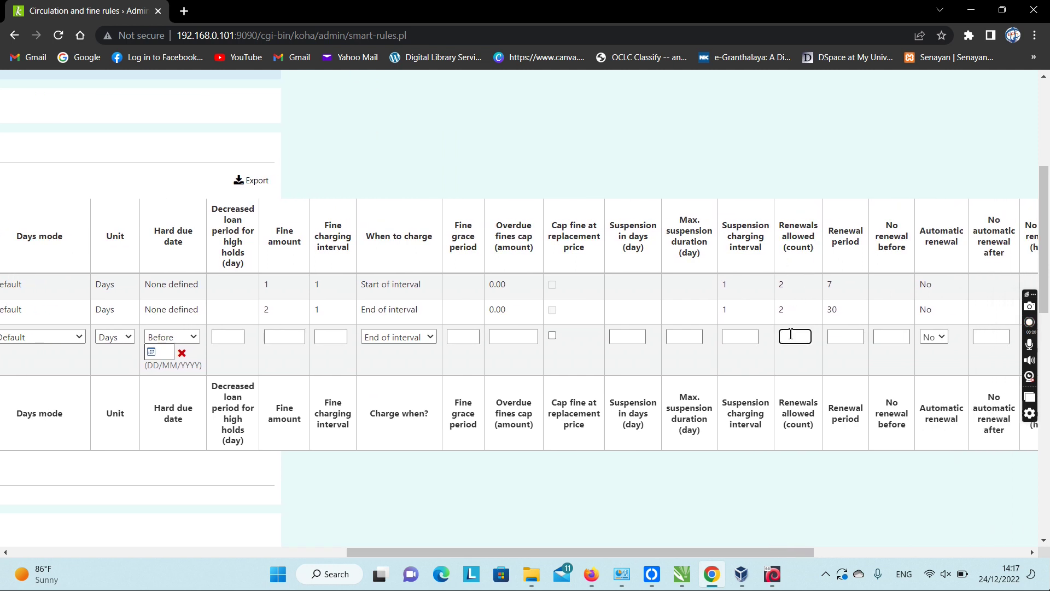
pyautogui.write('2')
pyautogui.click(835, 338)
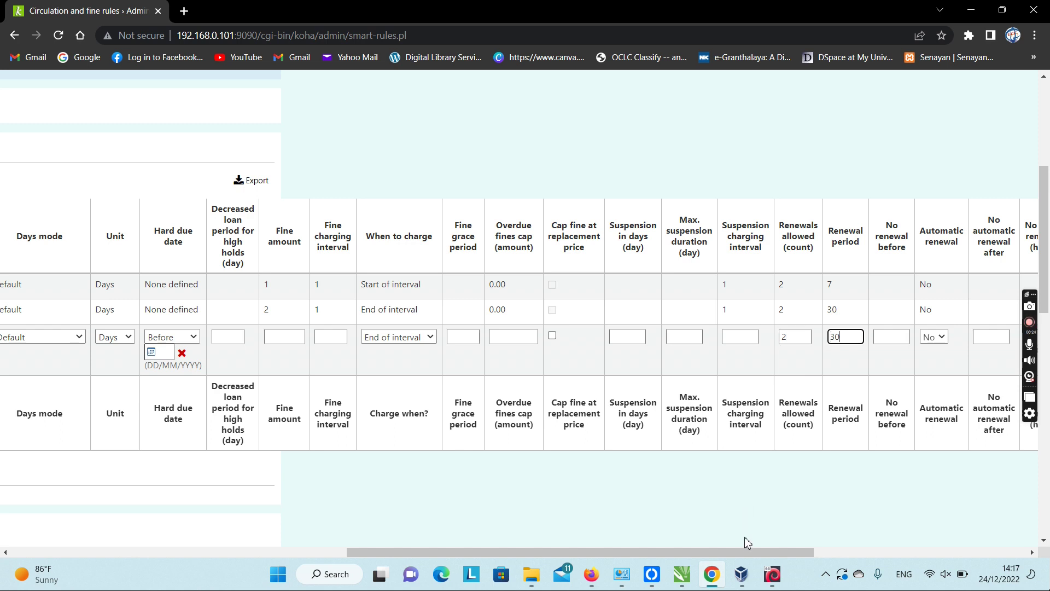
# Set the Non Teaching Staff rule's total holds allowed to 2 and save the rule.
pyautogui.moveTo(743, 552); pyautogui.dragTo(864, 544)
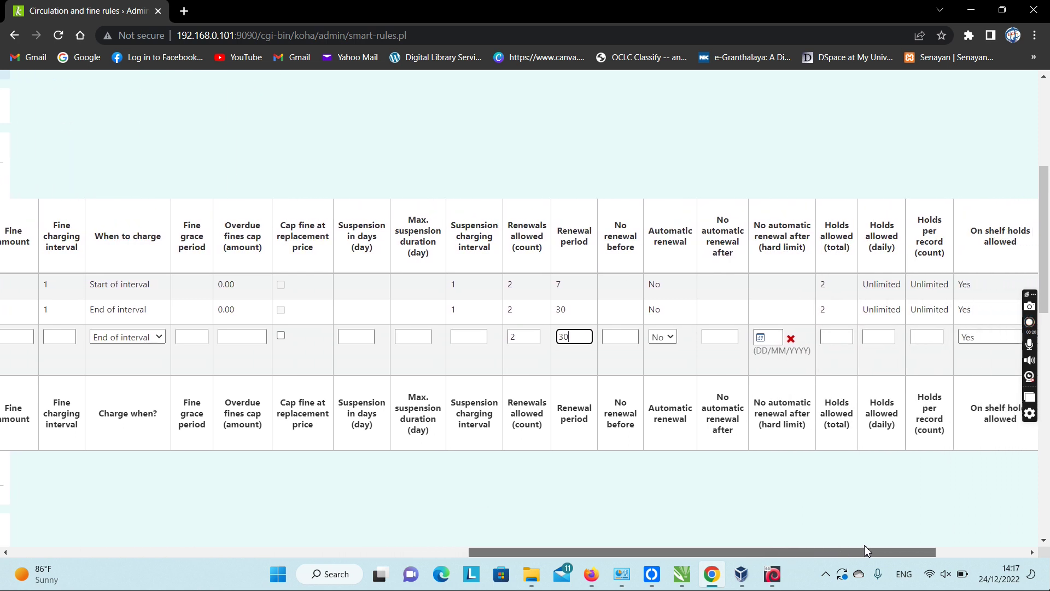
pyautogui.click(831, 337)
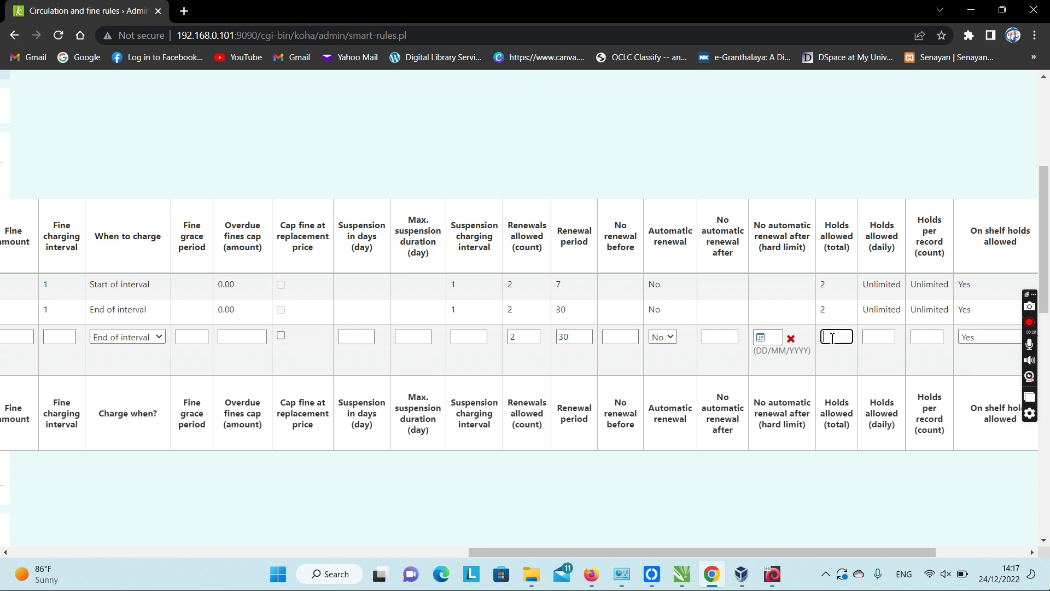
pyautogui.moveTo(812, 553); pyautogui.dragTo(914, 548)
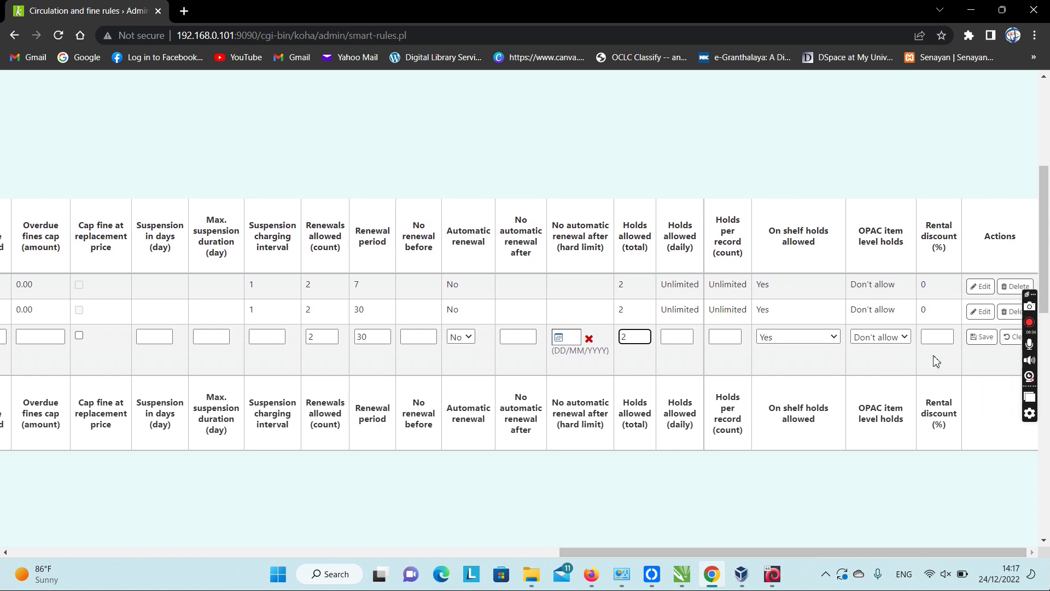
pyautogui.click(982, 336)
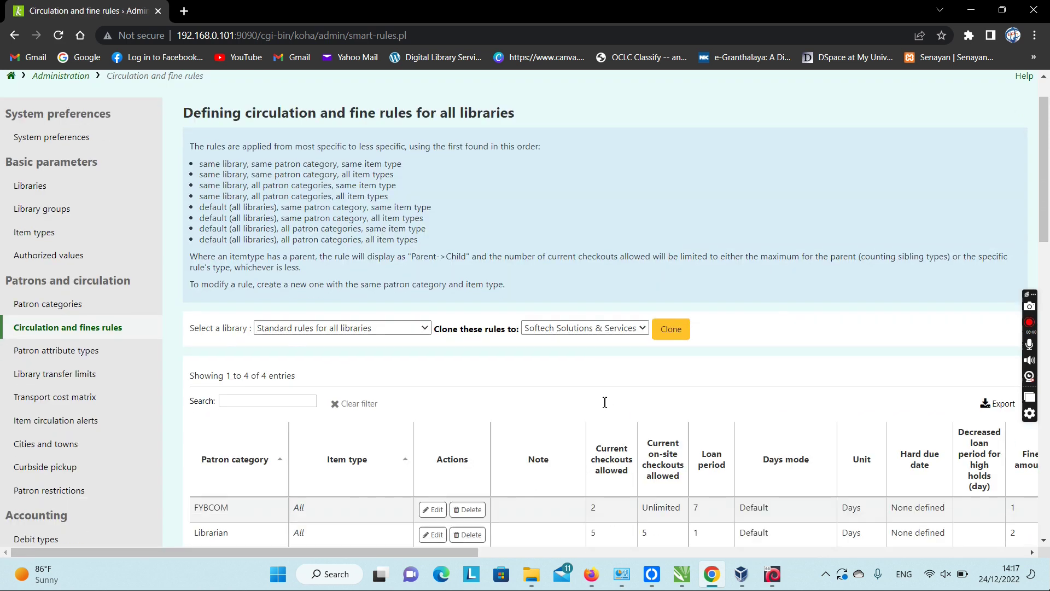
# Examine the saved rules for all patron categories across the checkout, loan period, fine and renewal columns.
pyautogui.scroll(-4, 605, 402)
pyautogui.moveTo(201, 239); pyautogui.dragTo(287, 241)
pyautogui.moveTo(394, 541); pyautogui.dragTo(393, 539)
pyautogui.scroll(1, 240, 170)
pyautogui.scroll(2, 240, 170)
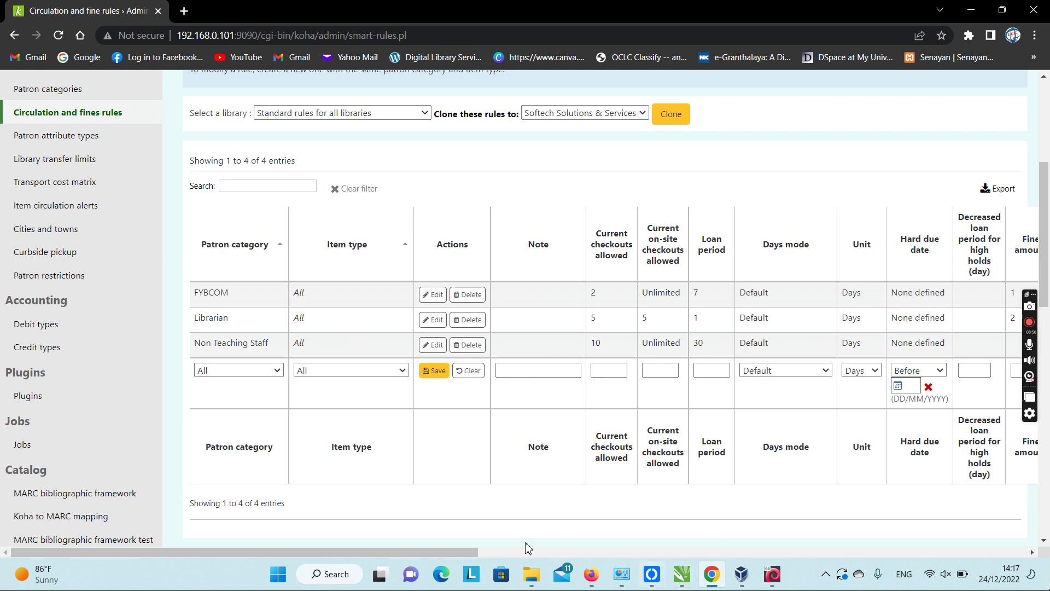
pyautogui.moveTo(455, 550); pyautogui.dragTo(651, 547)
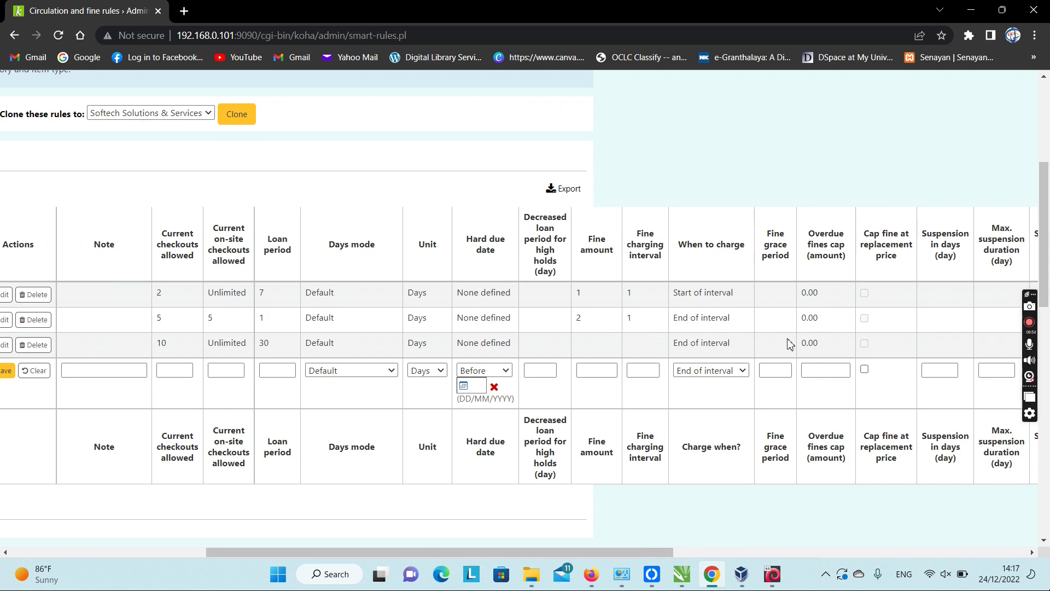
pyautogui.moveTo(654, 550); pyautogui.dragTo(807, 552)
pyautogui.click(797, 376)
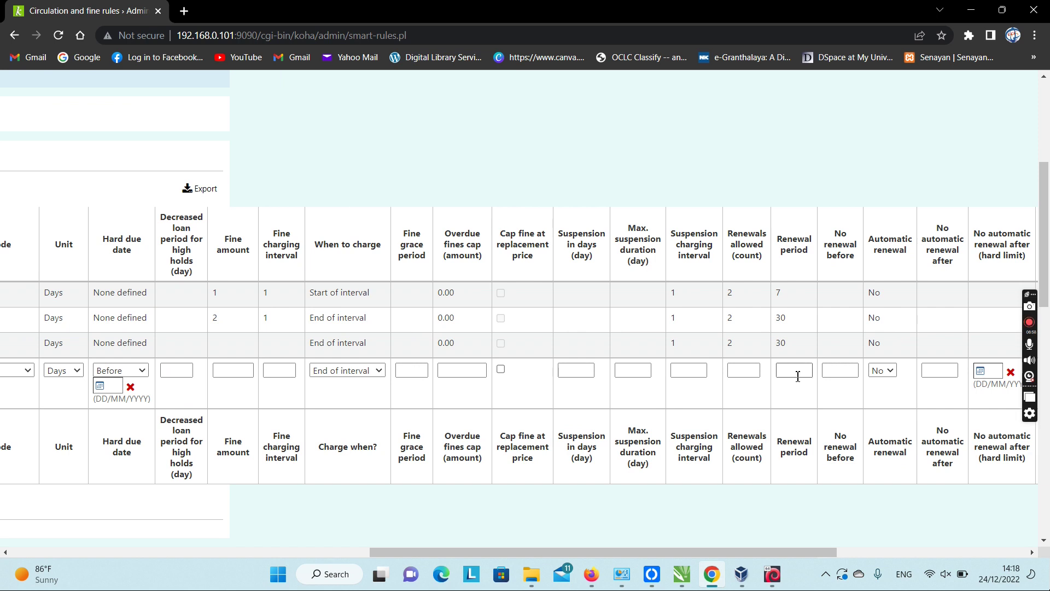
pyautogui.moveTo(750, 549); pyautogui.dragTo(306, 583)
pyautogui.scroll(2, 306, 377)
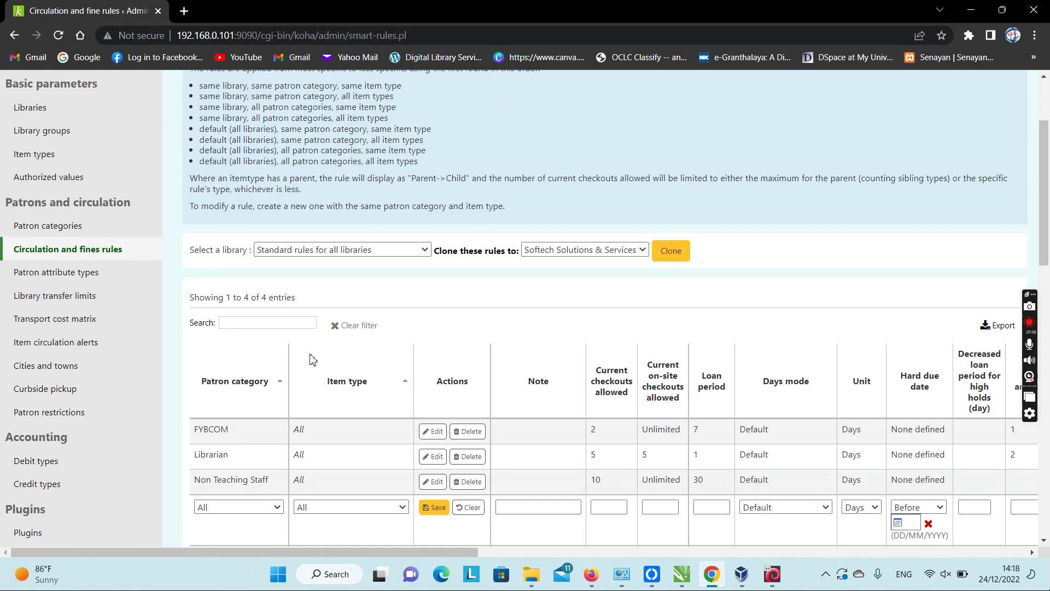
pyautogui.scroll(2, 312, 359)
pyautogui.scroll(-1, 432, 302)
pyautogui.scroll(1, 382, 330)
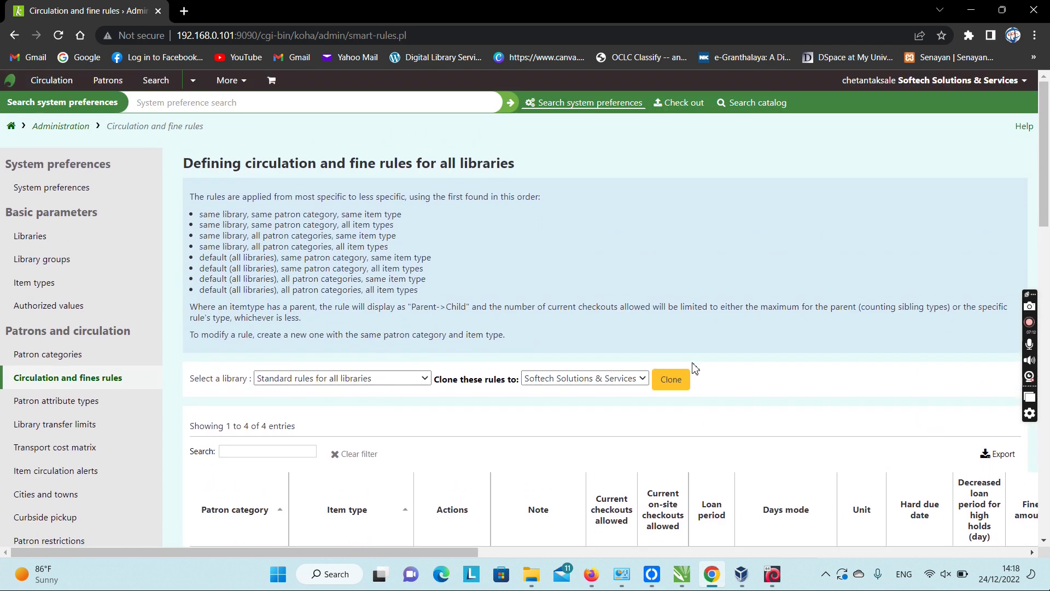
pyautogui.scroll(-1, 645, 352)
pyautogui.scroll(-2, 339, 356)
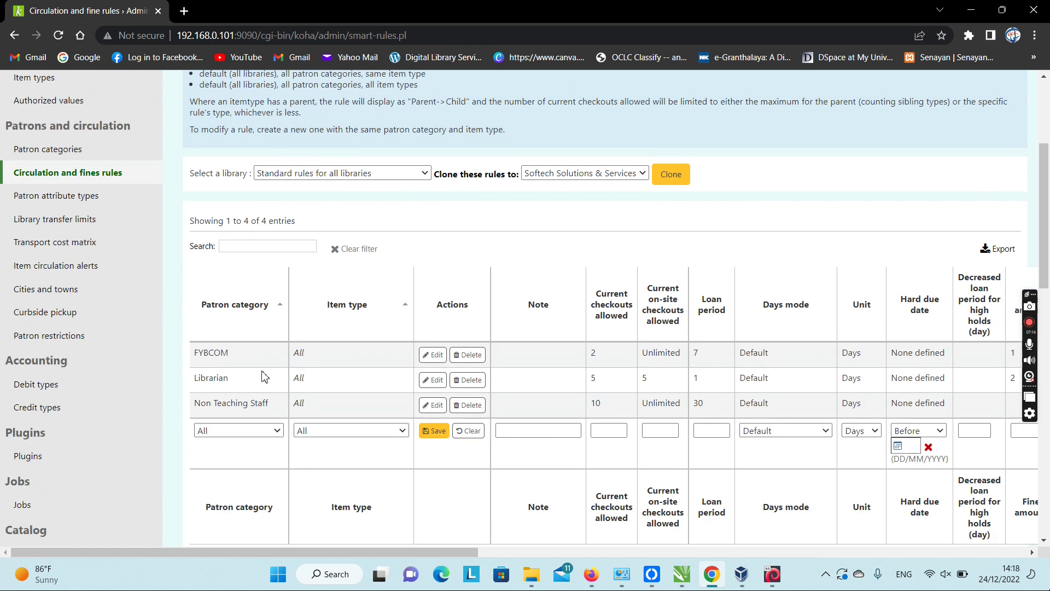
pyautogui.moveTo(455, 552); pyautogui.dragTo(241, 536)
pyautogui.scroll(-1, 519, 352)
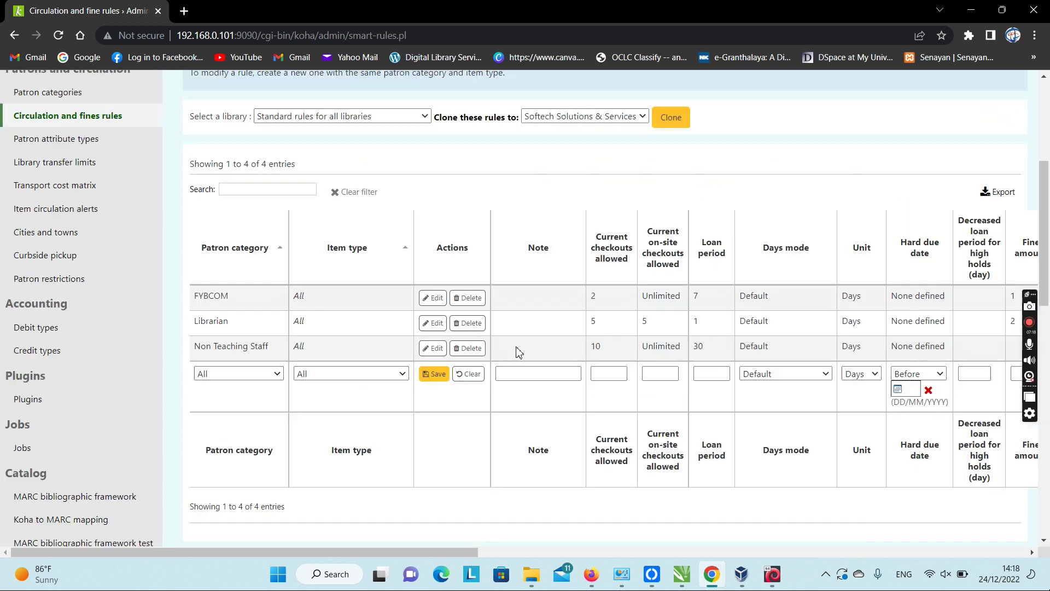
pyautogui.scroll(4, 518, 352)
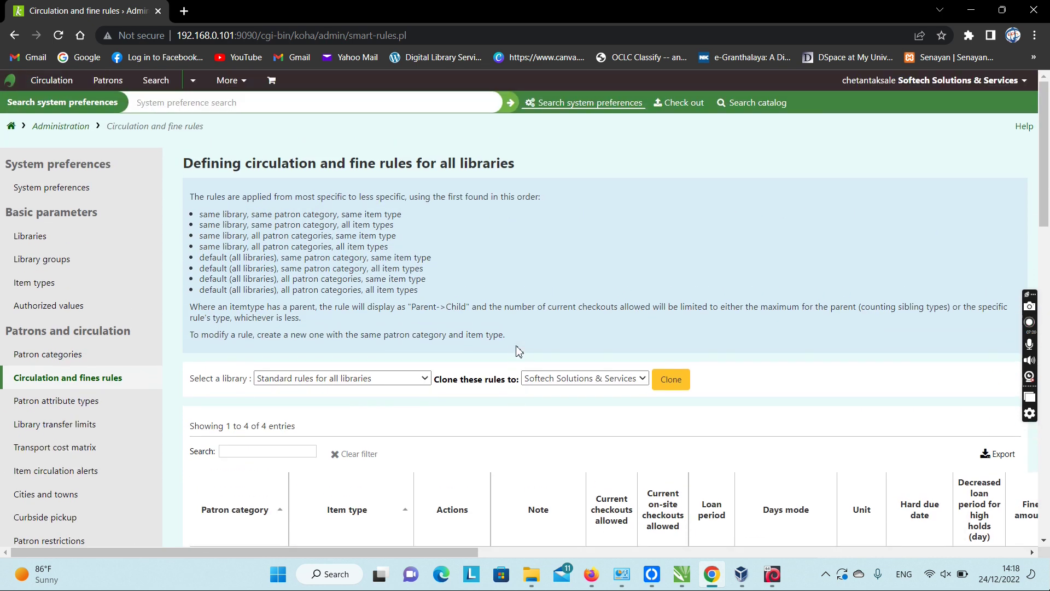